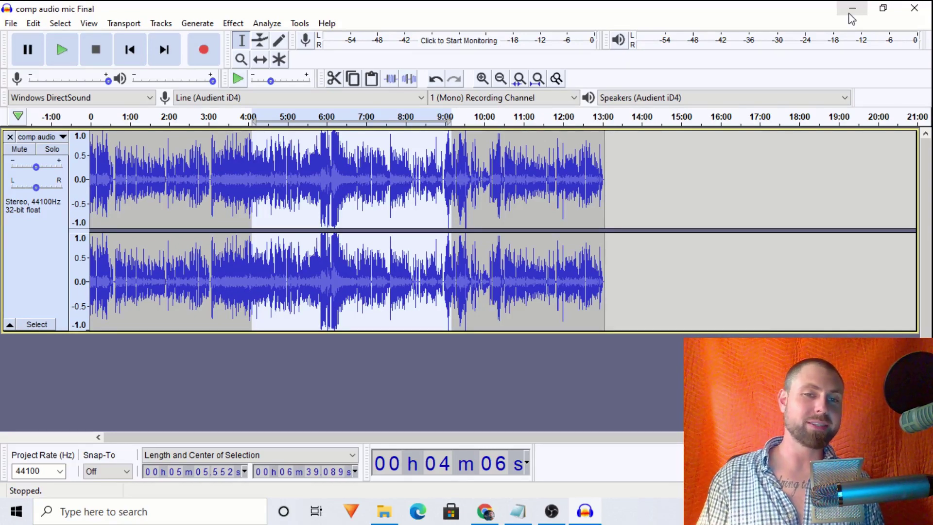
Step: Replace the old 4:05–9:05 selection with the whole comp audio clip, 0 to 13:03
{"action": "left_click", "coordinate": [272, 195]}
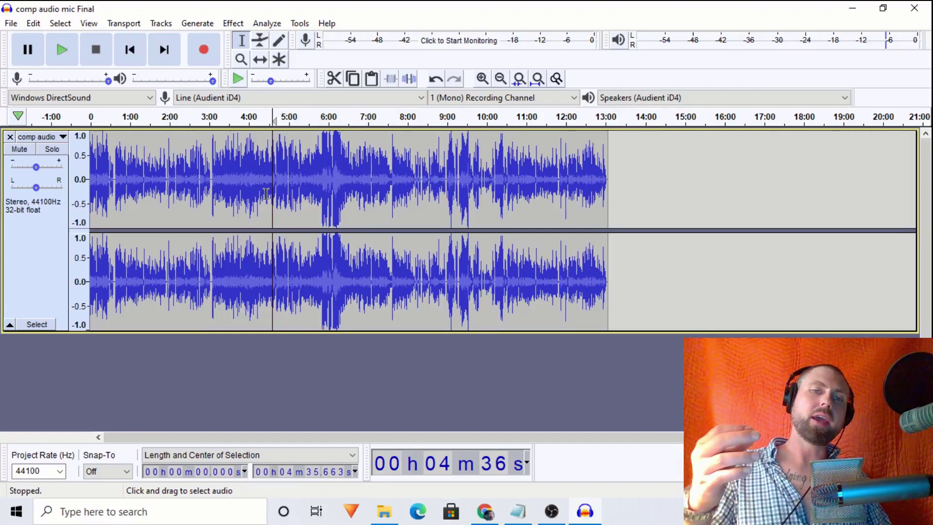
{"action": "left_click_drag", "start_coordinate": [318, 157], "coordinate": [346, 165]}
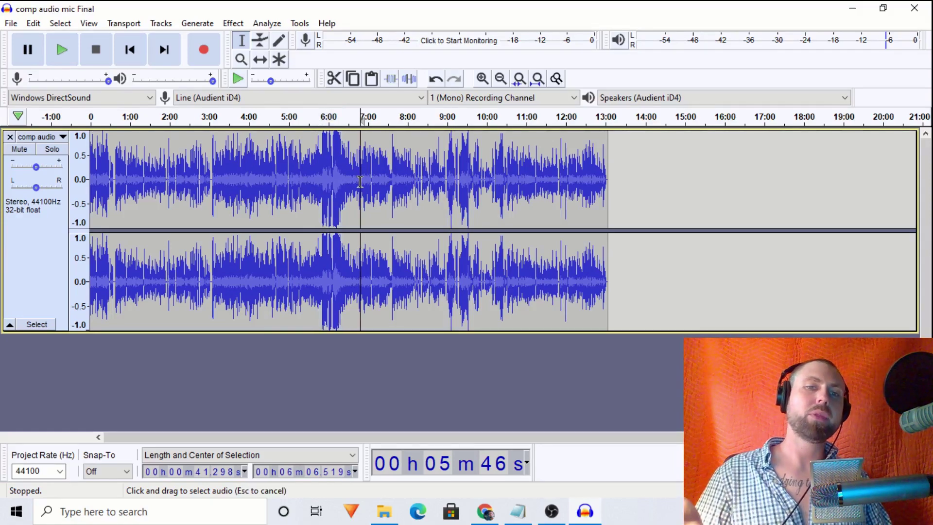
{"action": "double_click", "coordinate": [358, 184]}
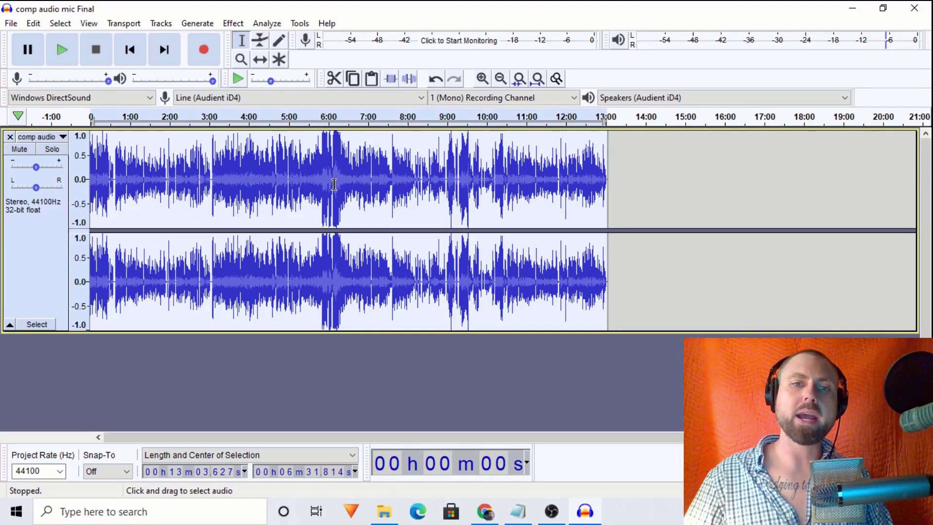
Step: Amplify the entire clip by -0.522 dB so its new peak reaches 0.0 dB
{"action": "left_click", "coordinate": [230, 28]}
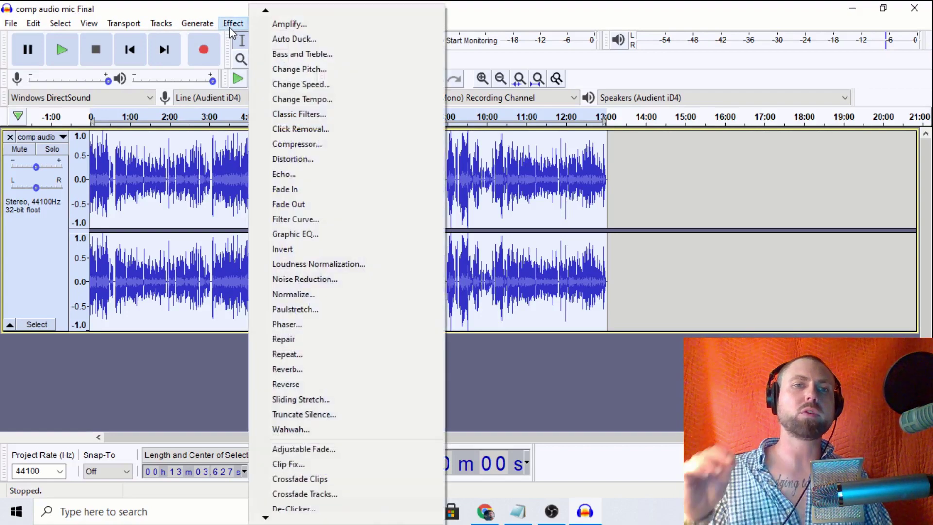
{"action": "left_click", "coordinate": [271, 29]}
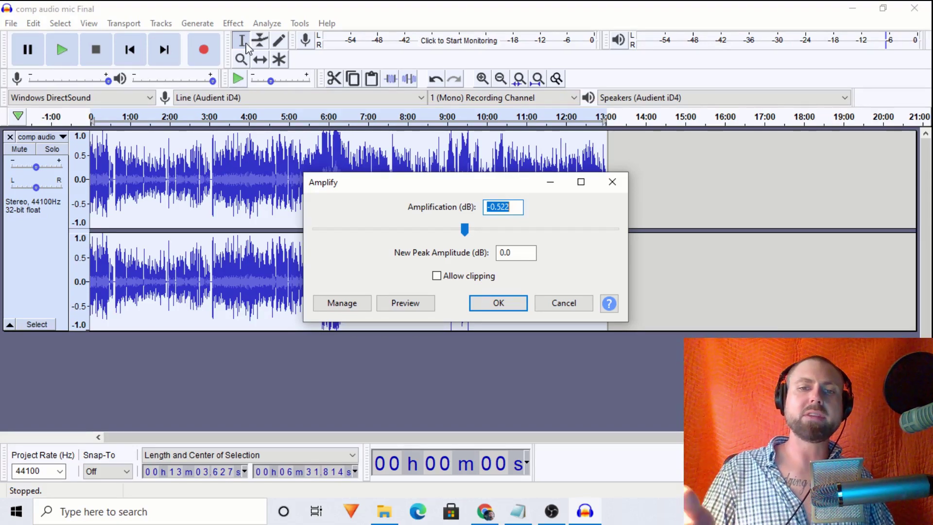
{"action": "key", "text": "Return"}
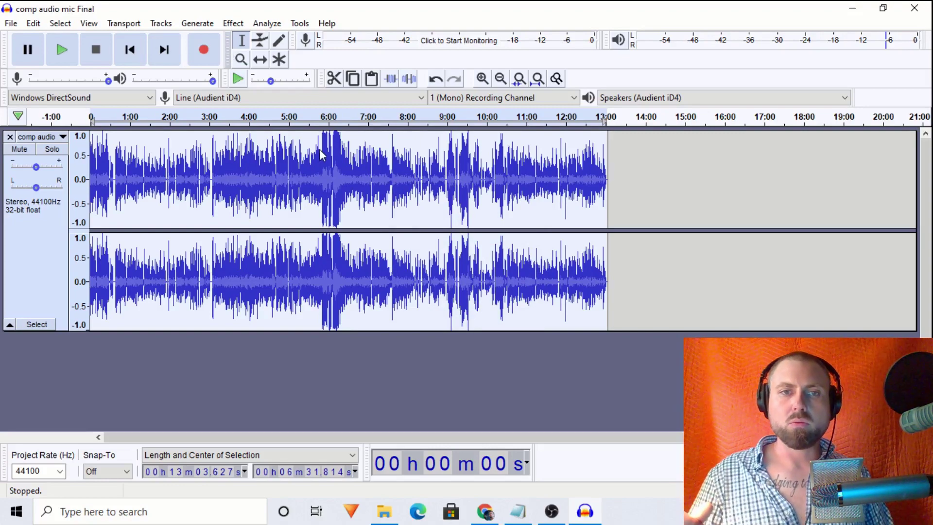
Step: Zoom in and select the loud passage from 5:52 to 6:19
{"action": "key", "text": "ctrl+1"}
{"action": "key", "text": "ctrl+1"}
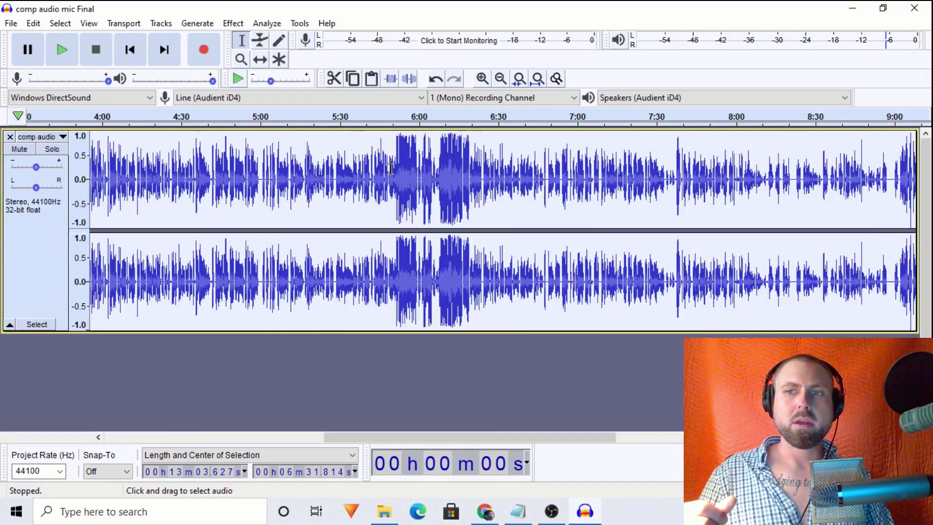
{"action": "left_click_drag", "start_coordinate": [391, 180], "coordinate": [471, 183]}
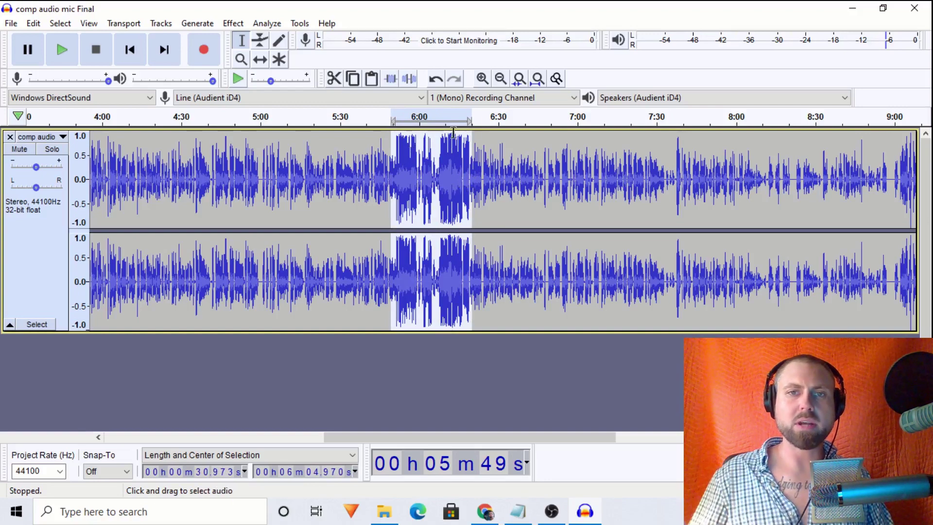
{"action": "left_click", "coordinate": [481, 81]}
{"action": "left_click", "coordinate": [481, 80]}
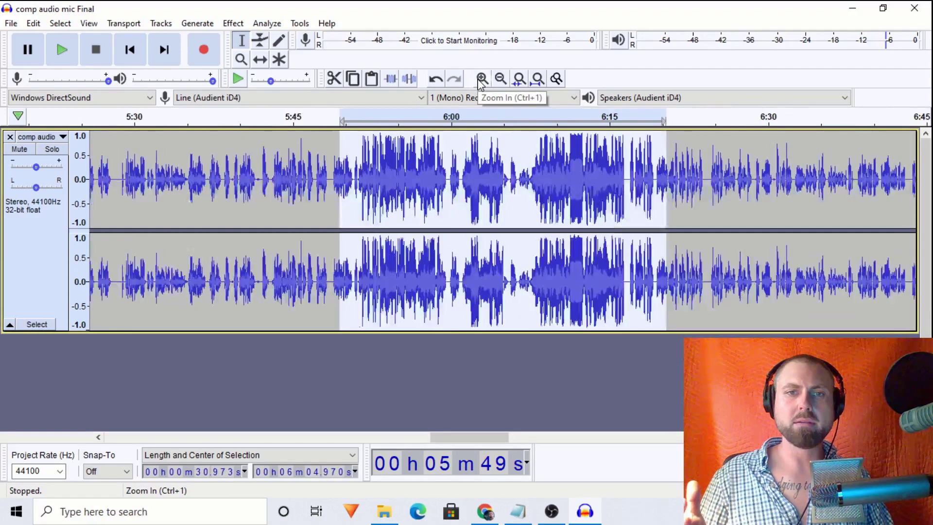
{"action": "left_click", "coordinate": [481, 81]}
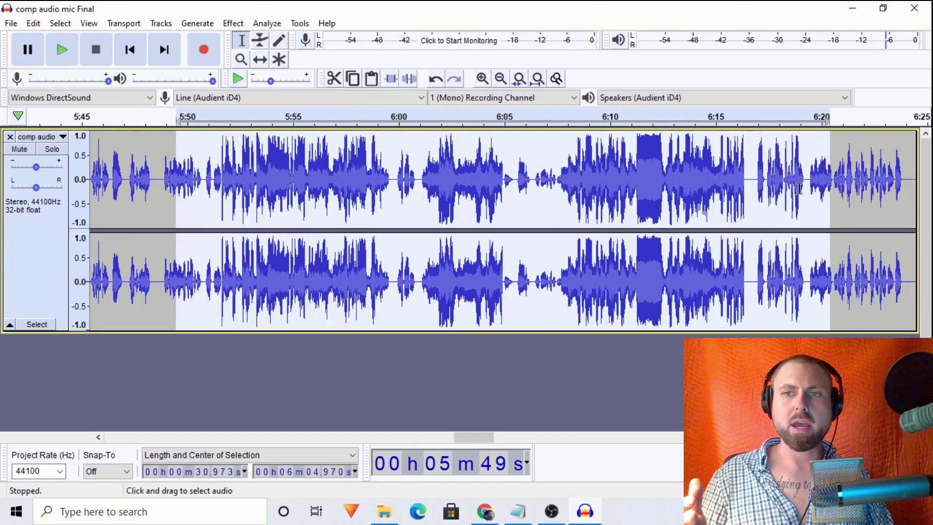
{"action": "left_click_drag", "start_coordinate": [805, 187], "coordinate": [219, 201]}
{"action": "left_click", "coordinate": [482, 79]}
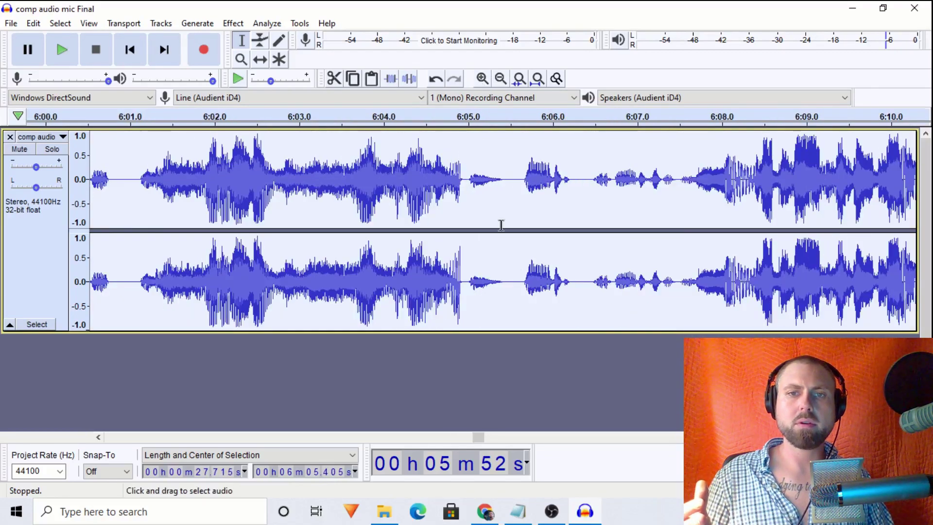
{"action": "left_click", "coordinate": [468, 438]}
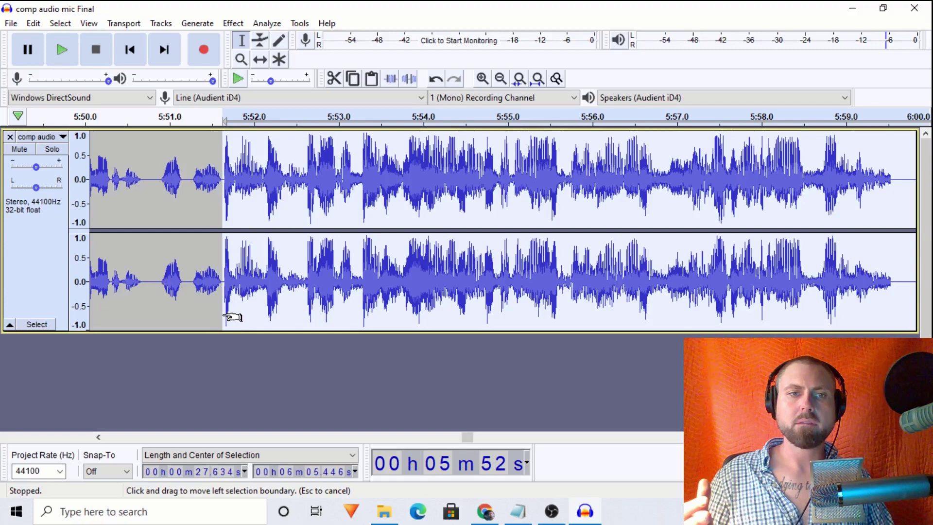
Step: Turn the selected passage down with Amplify at about -1.9 dB
{"action": "left_click", "coordinate": [230, 24]}
{"action": "left_click", "coordinate": [287, 25]}
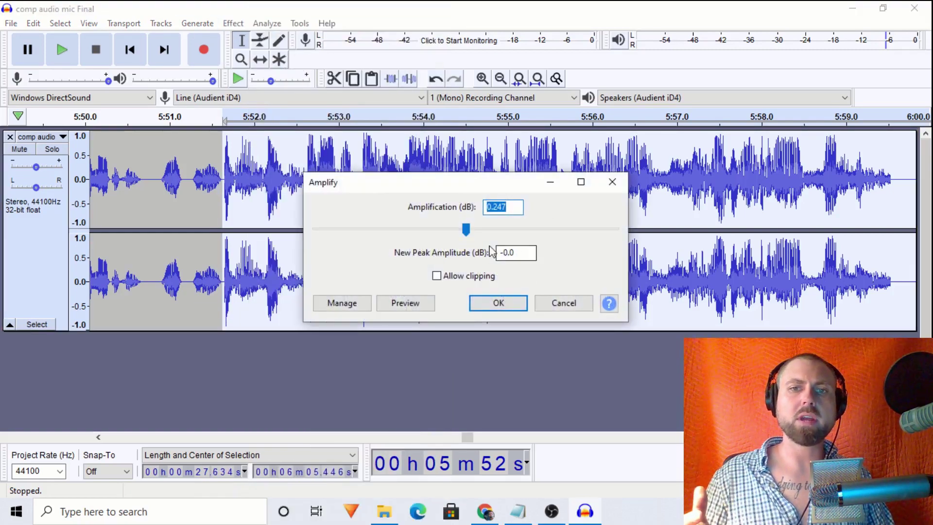
{"action": "left_click_drag", "start_coordinate": [465, 233], "coordinate": [460, 237]}
{"action": "left_click", "coordinate": [516, 309]}
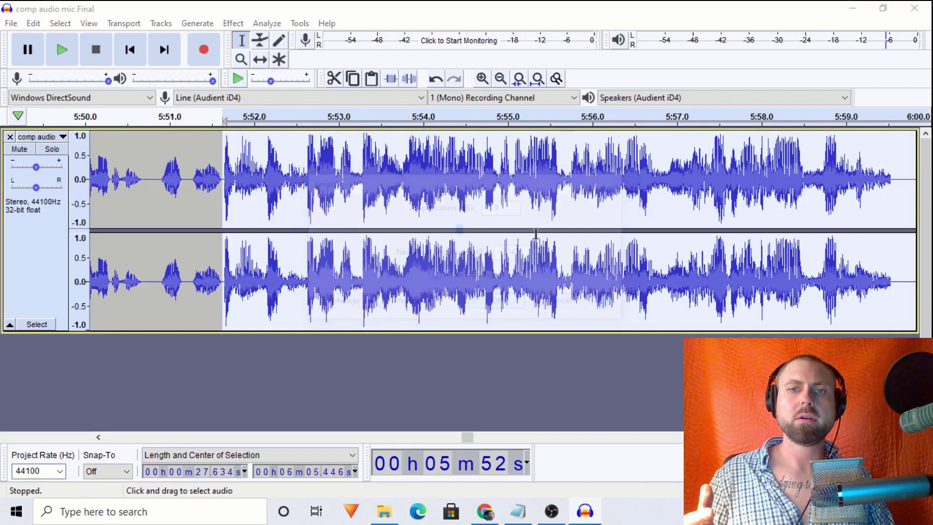
{"action": "left_click", "coordinate": [501, 81]}
{"action": "left_click", "coordinate": [501, 82]}
{"action": "left_click", "coordinate": [501, 81]}
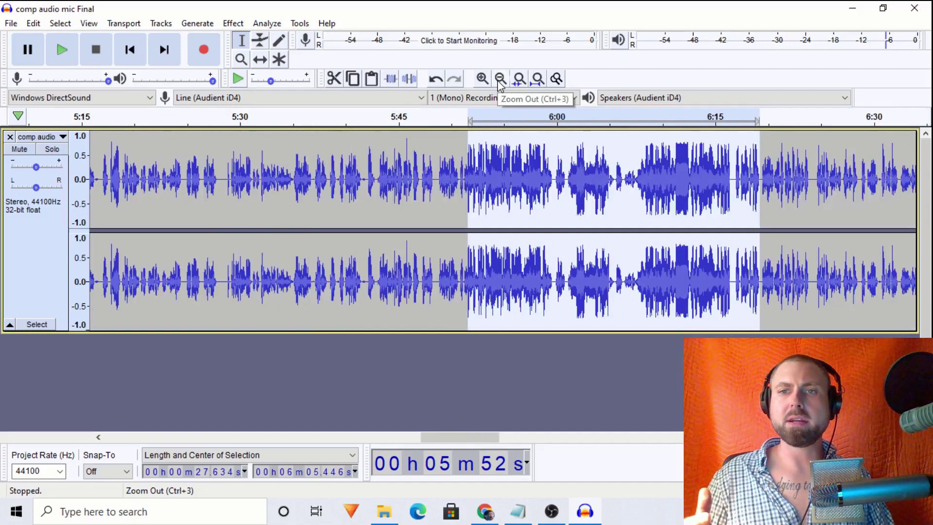
{"action": "left_click", "coordinate": [500, 81]}
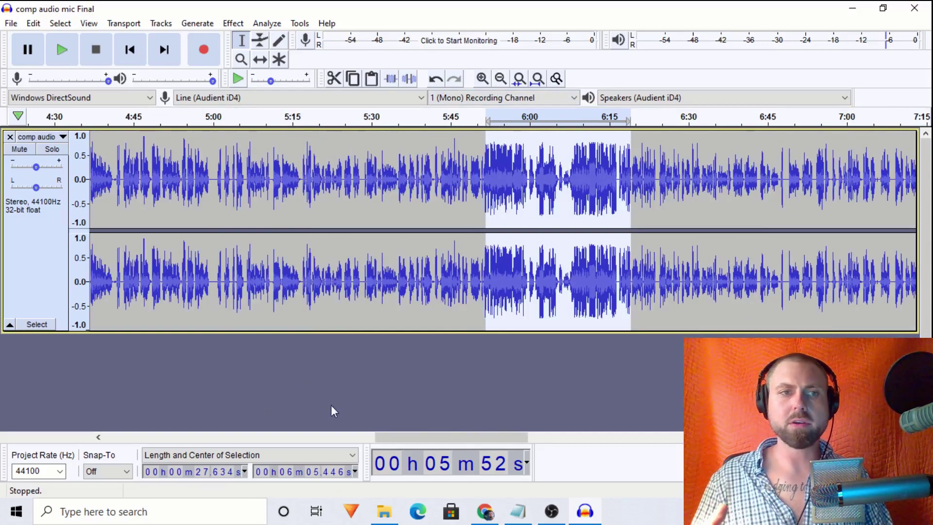
{"action": "left_click_drag", "start_coordinate": [434, 435], "coordinate": [516, 437]}
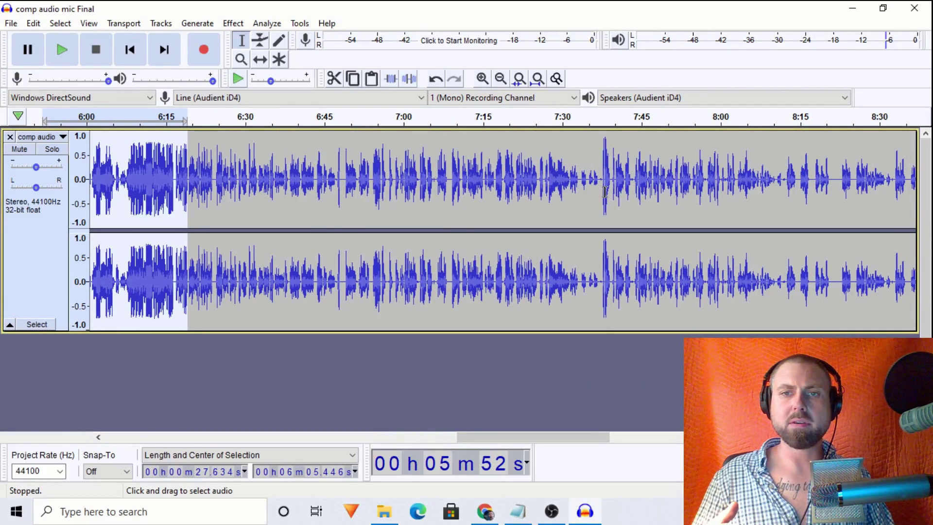
{"action": "left_click_drag", "start_coordinate": [601, 191], "coordinate": [610, 195]}
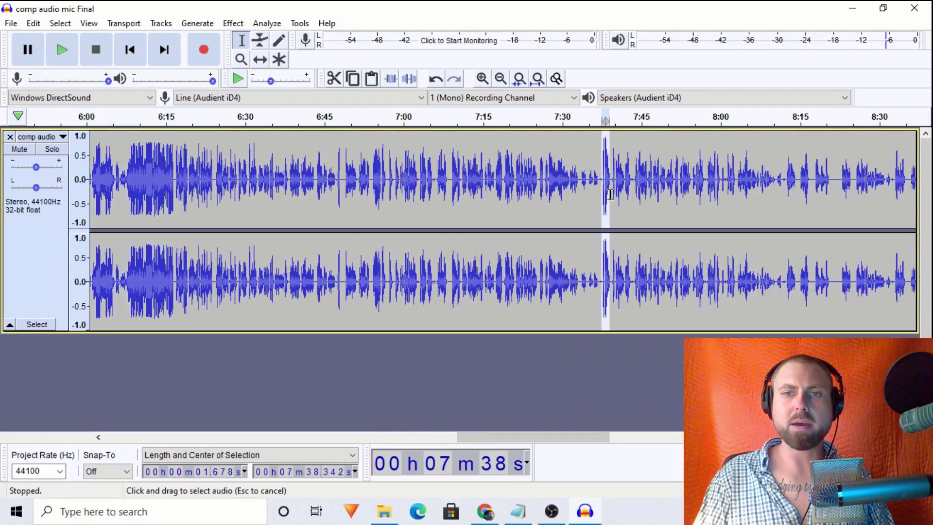
{"action": "key", "text": "space"}
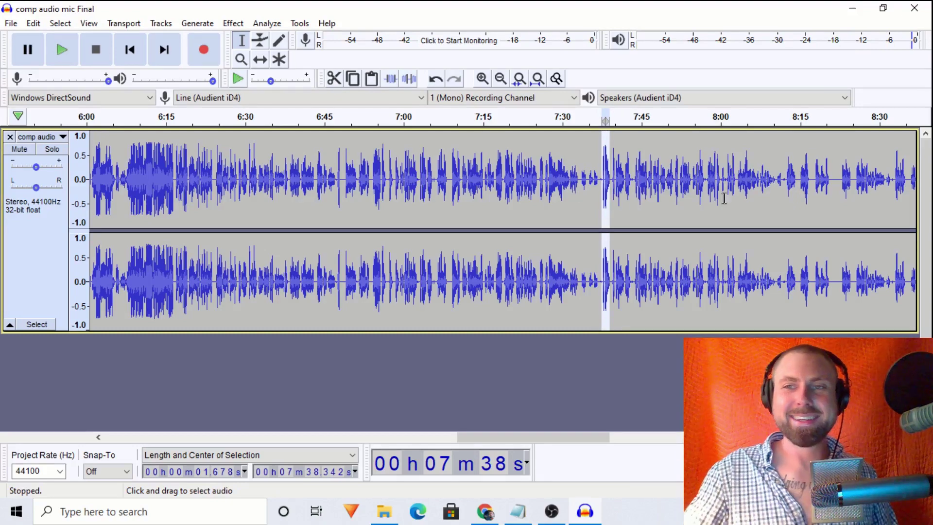
{"action": "left_click", "coordinate": [501, 78]}
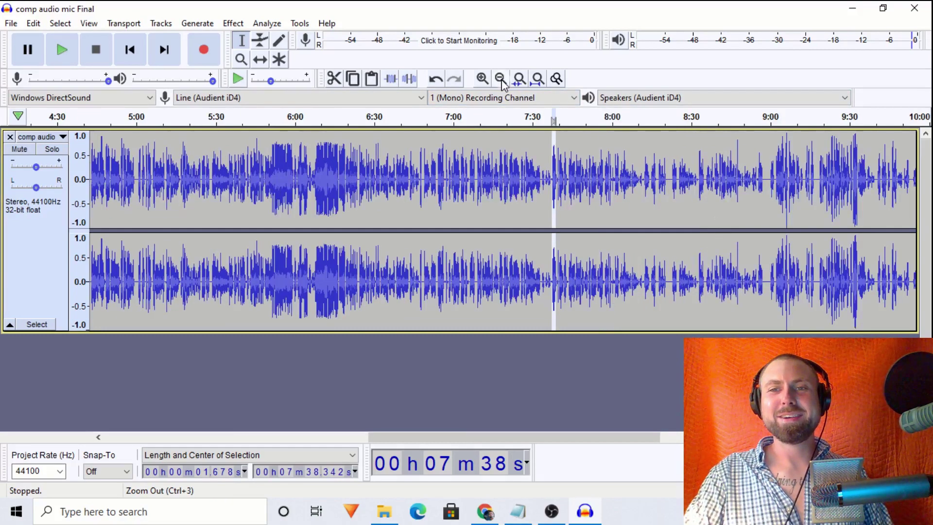
{"action": "left_click", "coordinate": [853, 200]}
{"action": "key", "text": "space"}
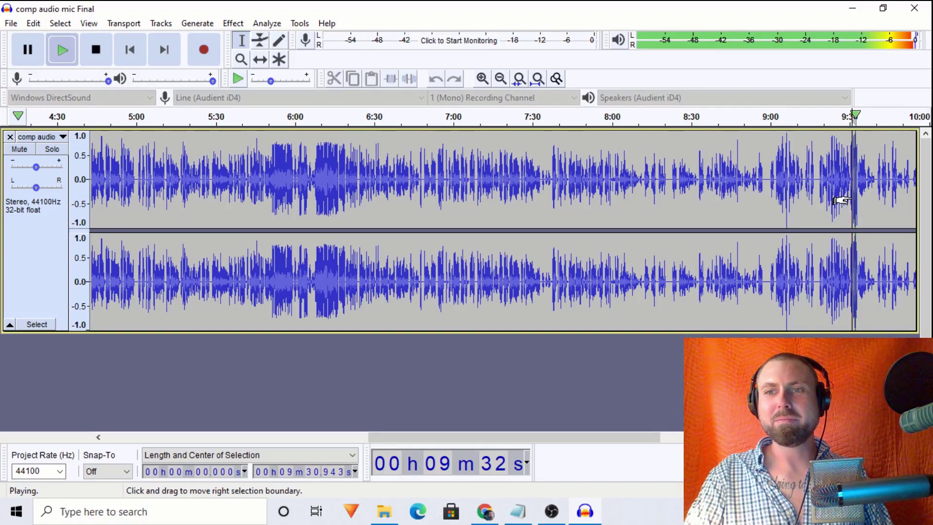
{"action": "key", "text": "space"}
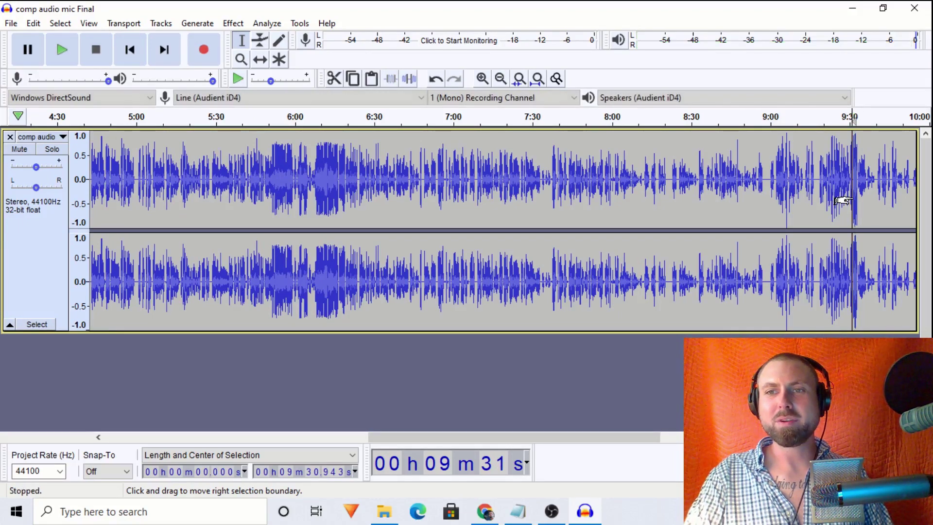
{"action": "left_click", "coordinate": [488, 80]}
{"action": "left_click", "coordinate": [489, 79]}
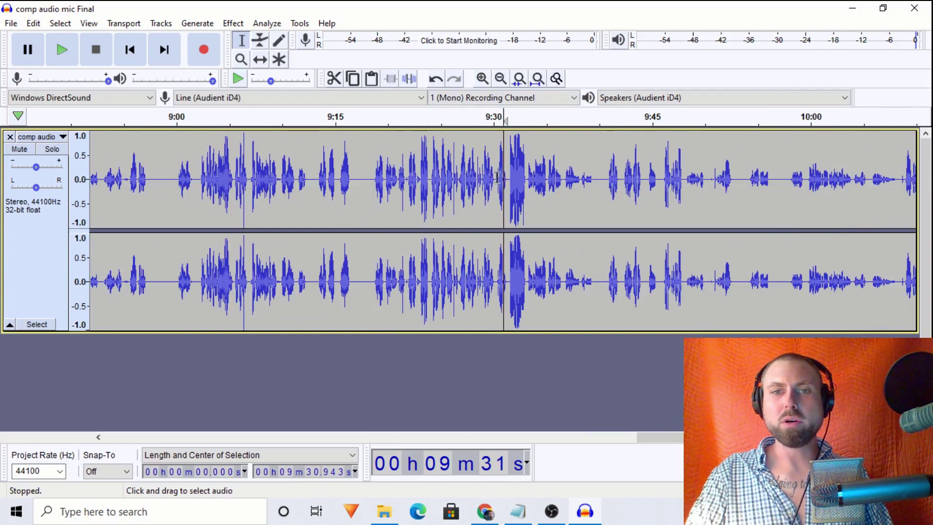
{"action": "left_click_drag", "start_coordinate": [507, 176], "coordinate": [526, 179]}
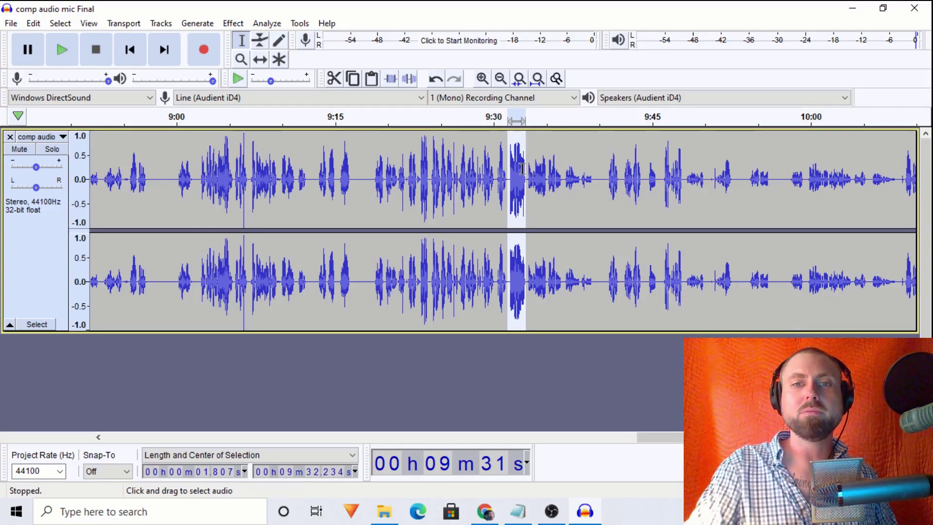
{"action": "left_click", "coordinate": [568, 203]}
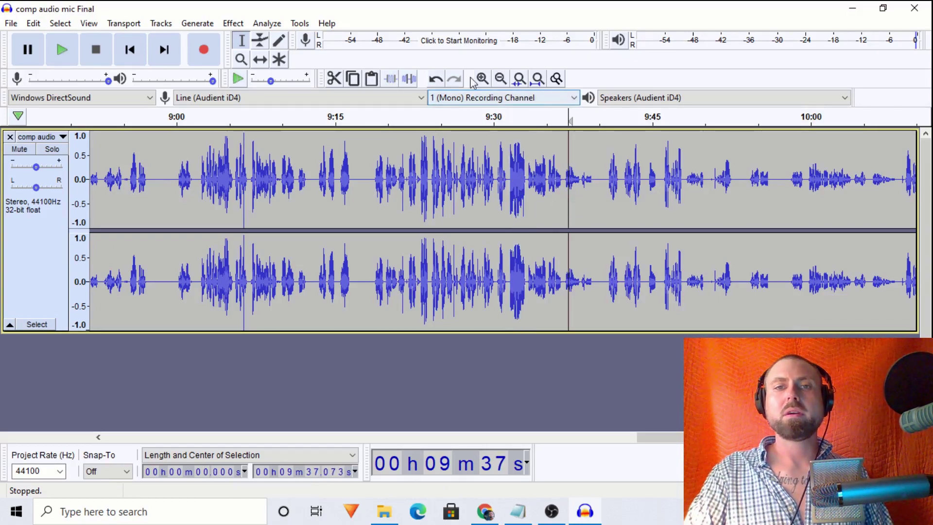
{"action": "double_click", "coordinate": [503, 79]}
{"action": "left_click", "coordinate": [505, 79]}
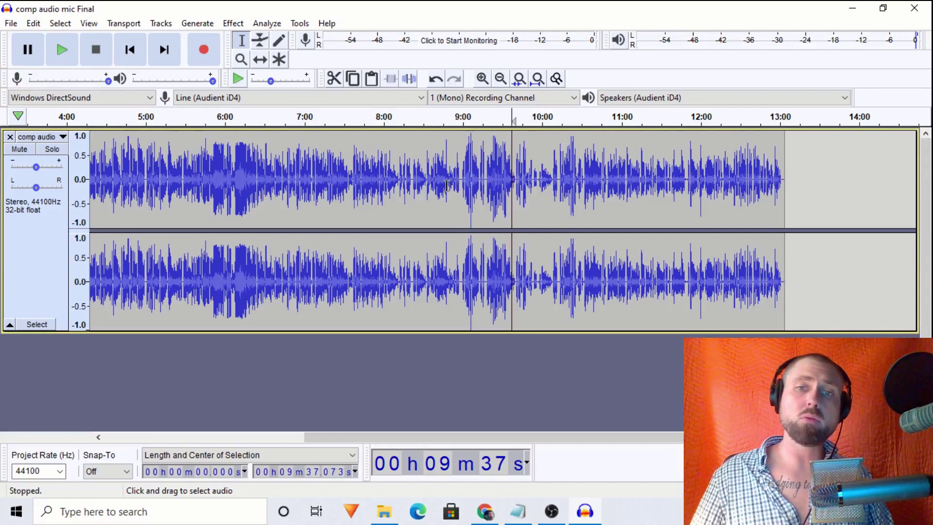
{"action": "key", "text": "ctrl+a"}
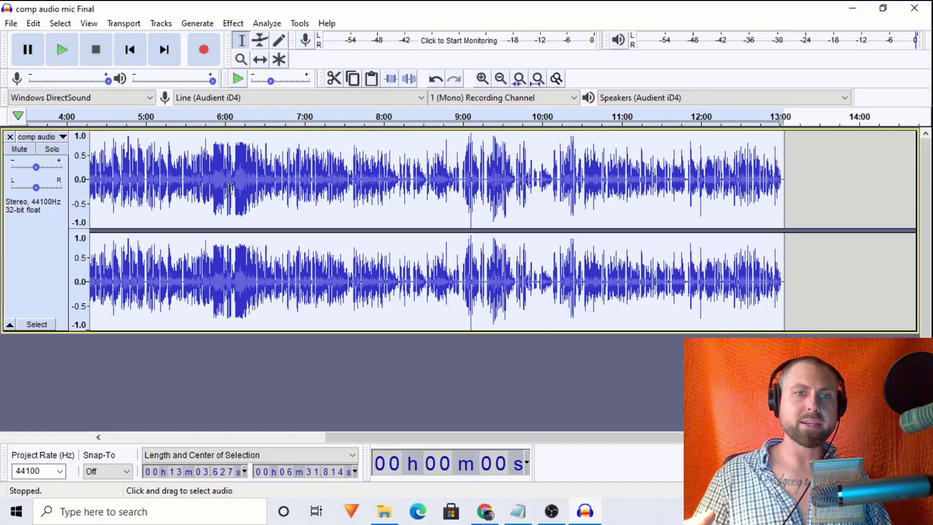
{"action": "left_click_drag", "start_coordinate": [248, 181], "coordinate": [213, 181]}
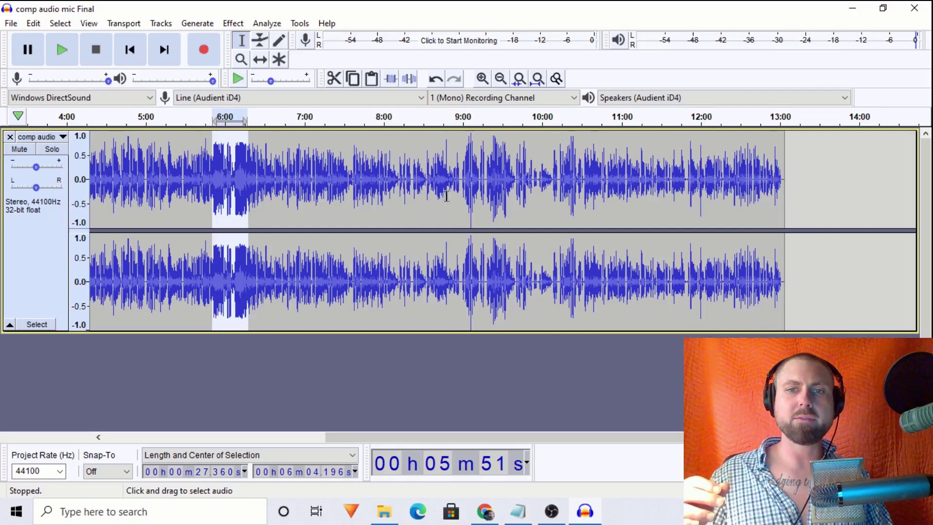
{"action": "left_click", "coordinate": [287, 184]}
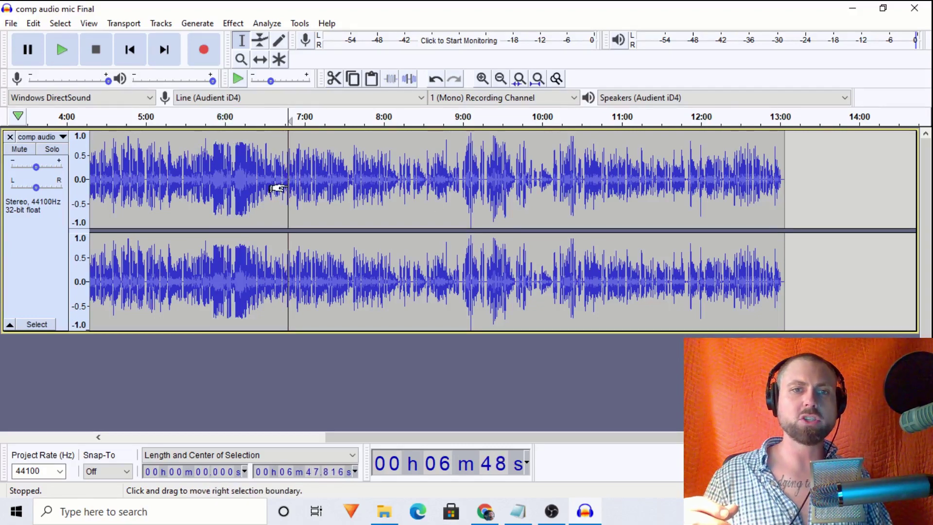
{"action": "key", "text": "ctrl+a"}
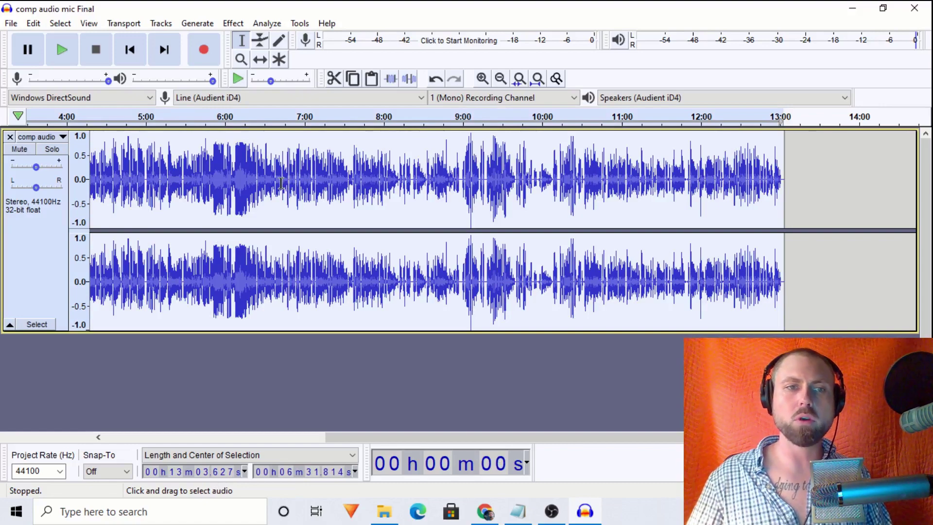
Step: Apply the Limiter as a Hard Limit at -3 dB to the voice track
{"action": "left_click", "coordinate": [233, 23]}
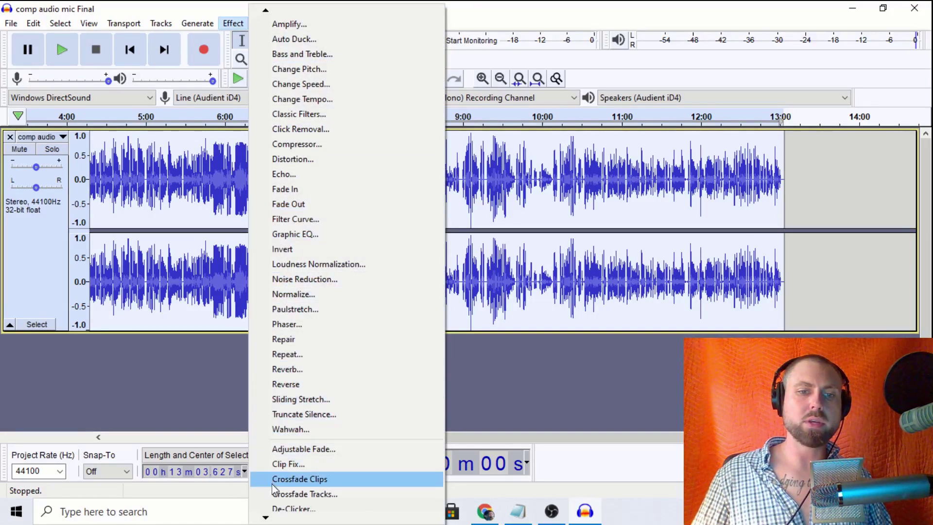
{"action": "scroll", "coordinate": [285, 437], "scroll_direction": "down", "scroll_amount": 4}
{"action": "left_click", "coordinate": [285, 418]}
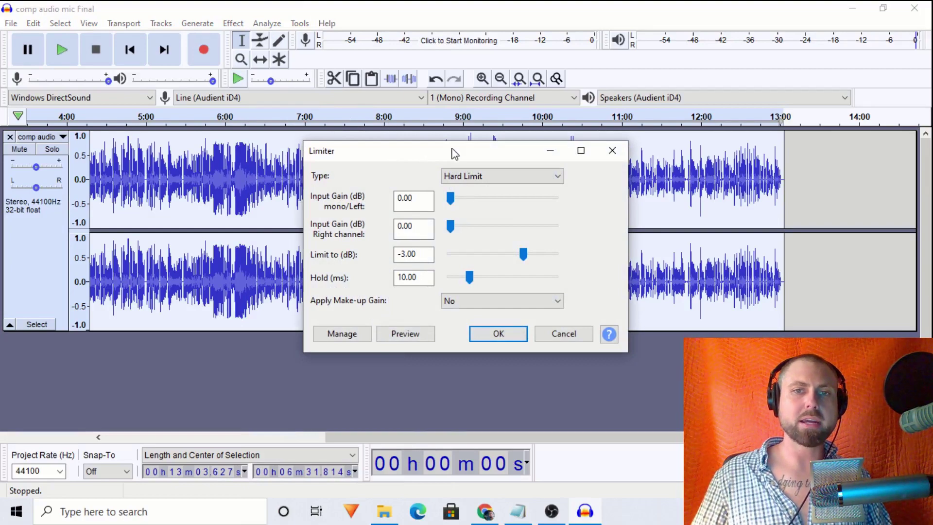
{"action": "left_click_drag", "start_coordinate": [452, 152], "coordinate": [613, 215]}
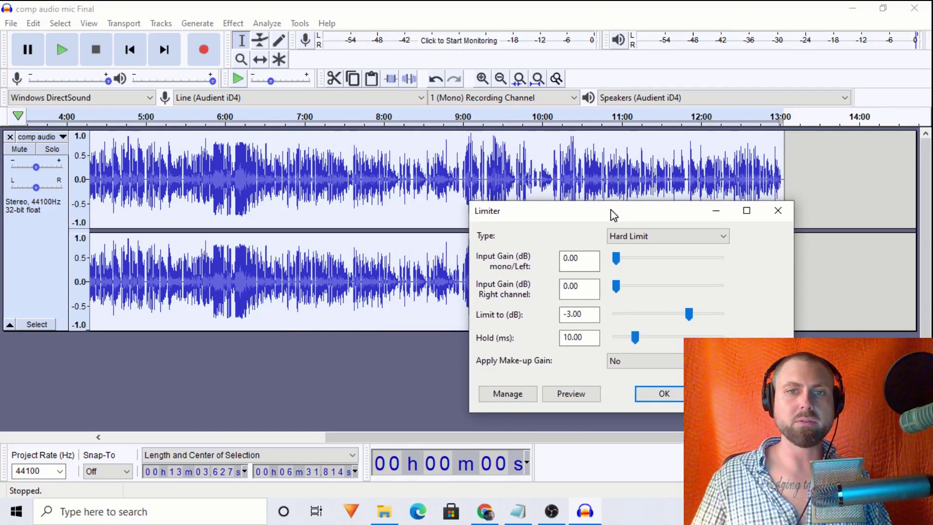
{"action": "left_click", "coordinate": [654, 399]}
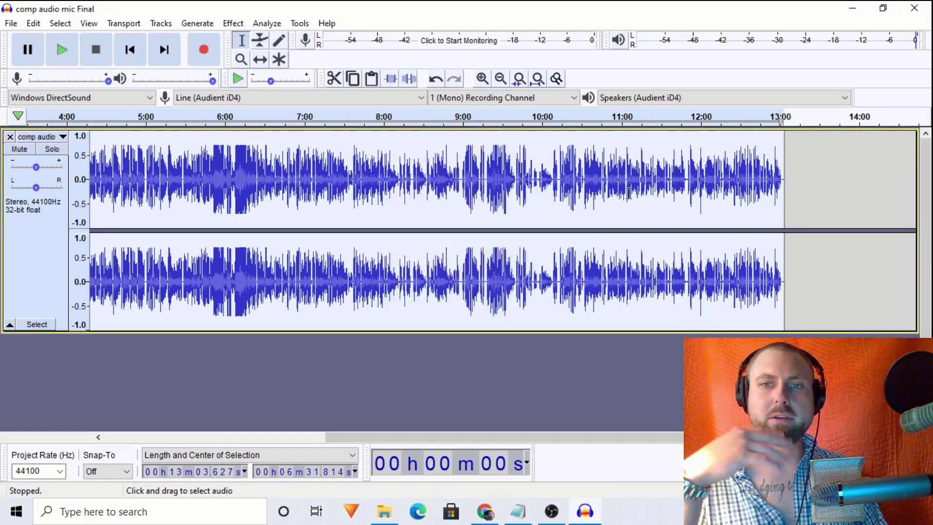
{"action": "left_click_drag", "start_coordinate": [608, 193], "coordinate": [687, 194]}
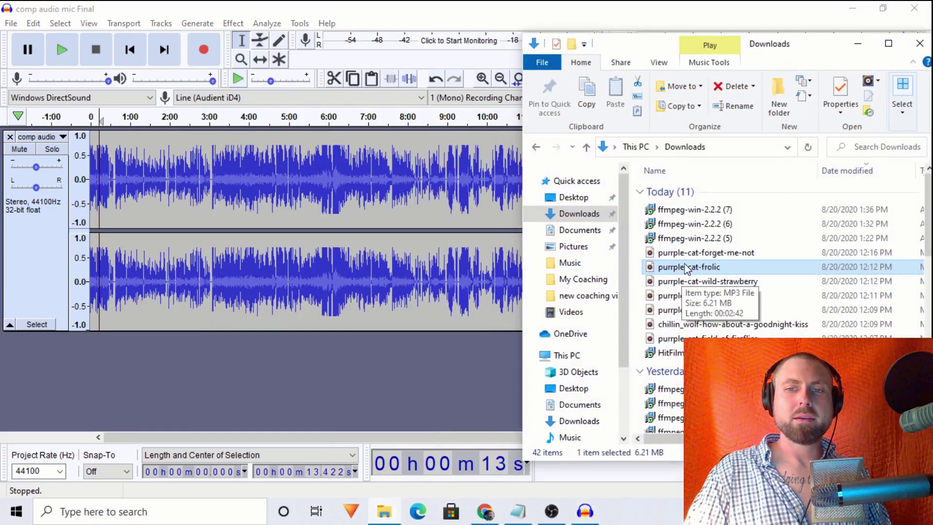
Step: Import purrple-cat-frolic.mp3 from Downloads as a new Audacity track, then minimize Explorer
{"action": "left_click_drag", "start_coordinate": [680, 270], "coordinate": [206, 375]}
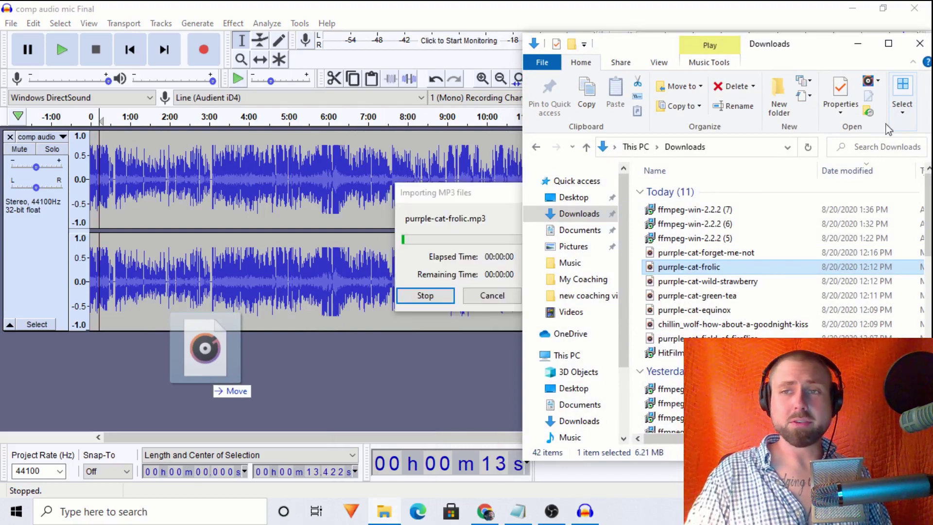
{"action": "left_click", "coordinate": [857, 43]}
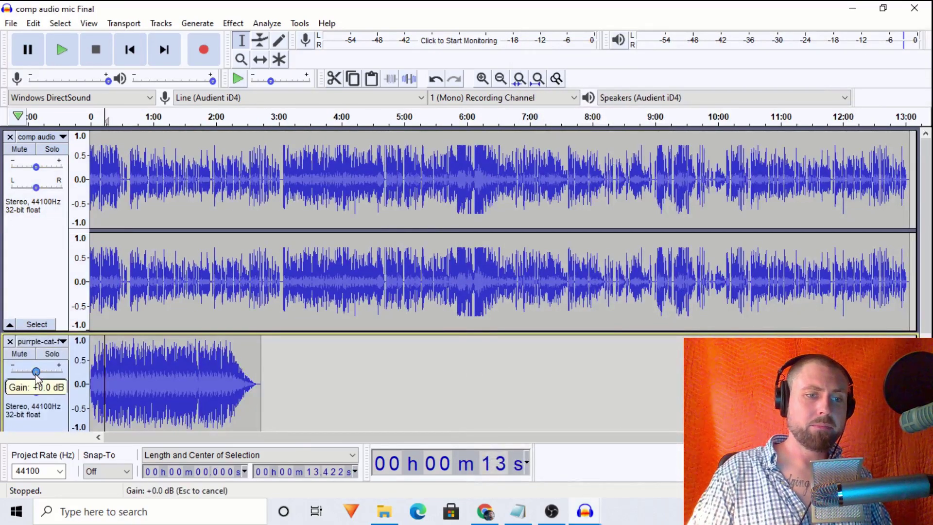
{"action": "scroll", "coordinate": [38, 379], "scroll_direction": "down", "scroll_amount": 3}
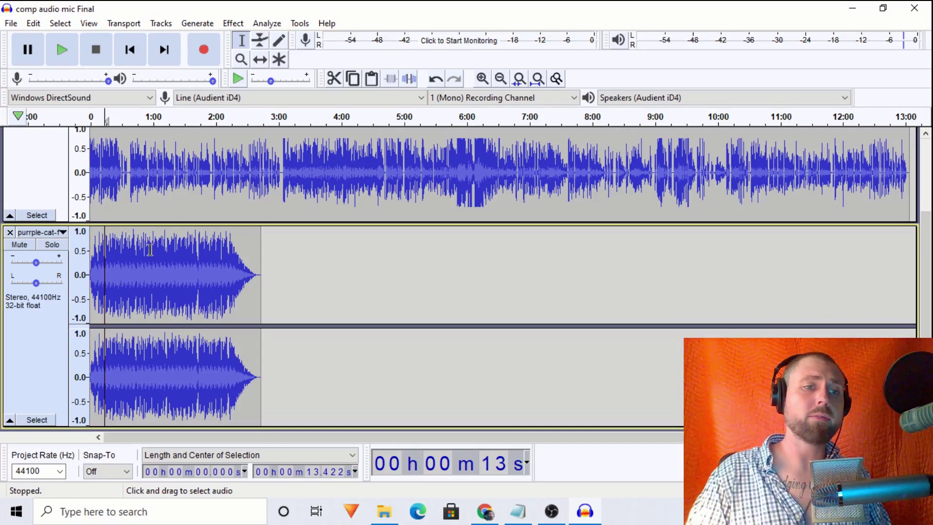
Step: Lower the music track's gain to -8 dB, then -16 dB, playing back to check the balance
{"action": "mouse_move", "coordinate": [36, 266]}
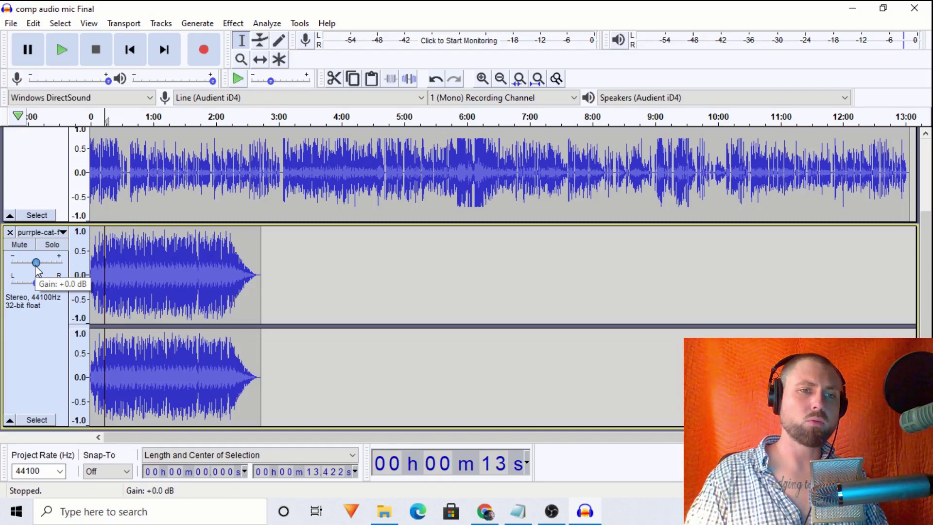
{"action": "left_click_drag", "start_coordinate": [36, 267], "coordinate": [36, 267]}
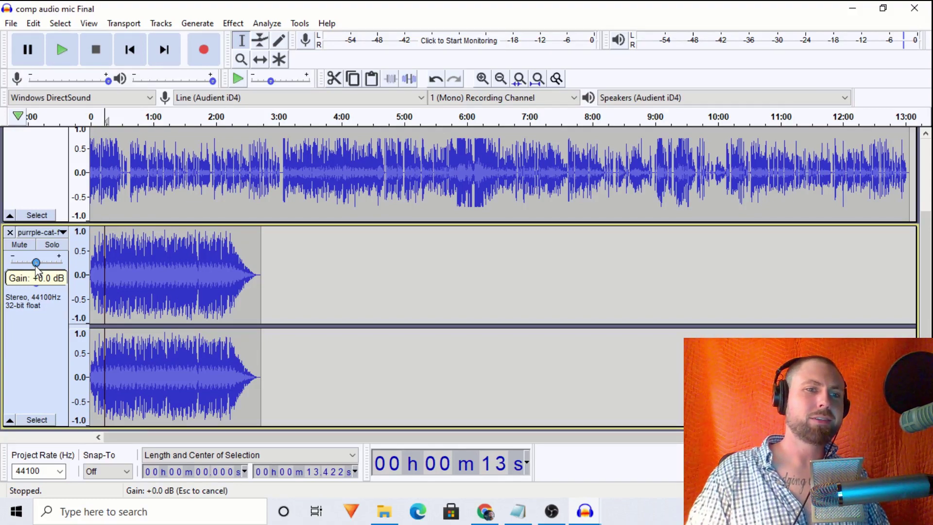
{"action": "left_click_drag", "start_coordinate": [37, 270], "coordinate": [24, 270]}
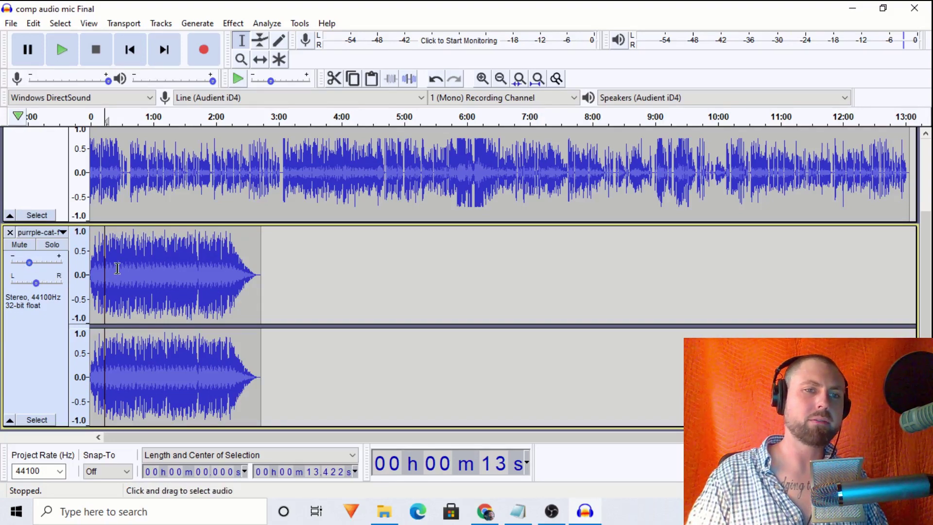
{"action": "key", "text": "space"}
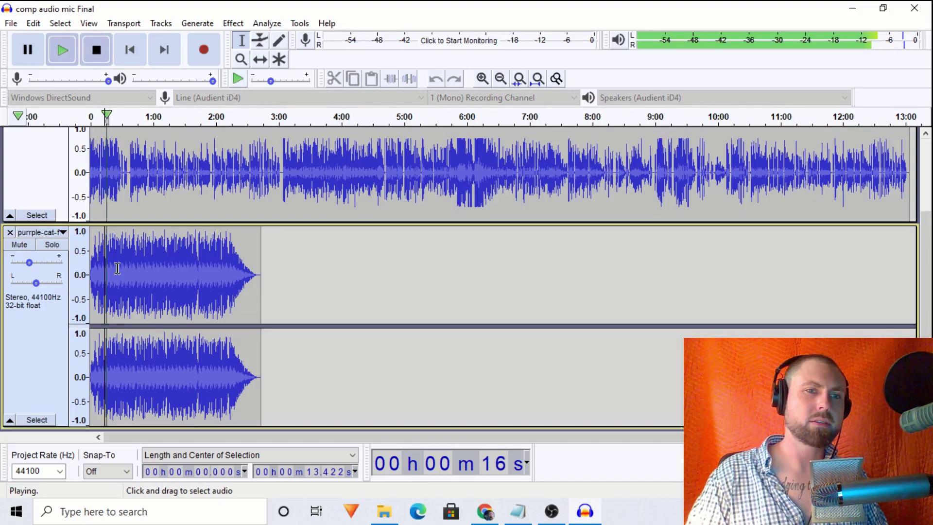
{"action": "key", "text": "space"}
{"action": "left_click_drag", "start_coordinate": [28, 262], "coordinate": [21, 271]}
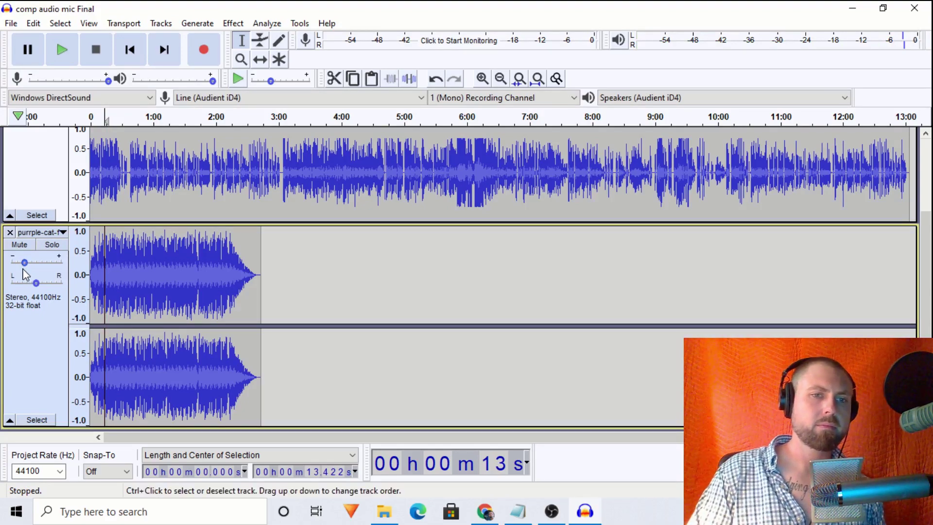
{"action": "key", "text": "space"}
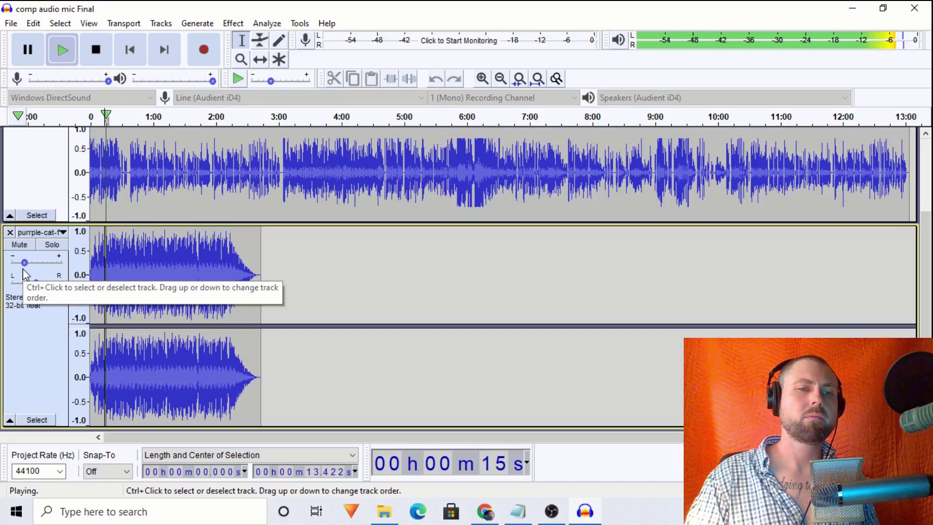
{"action": "key", "text": "space"}
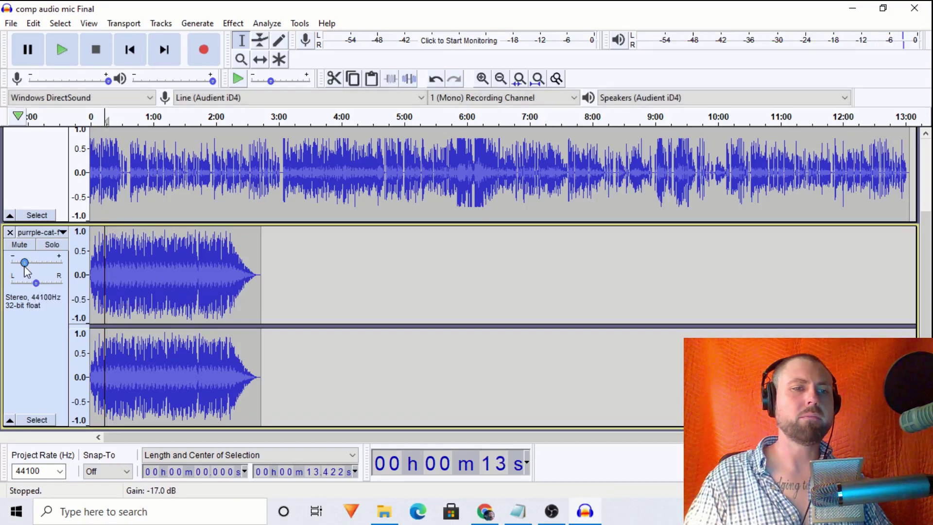
Step: Turn the music gain further down through -22 dB to about -24 dB, checking during playback
{"action": "left_click_drag", "start_coordinate": [25, 267], "coordinate": [19, 266]}
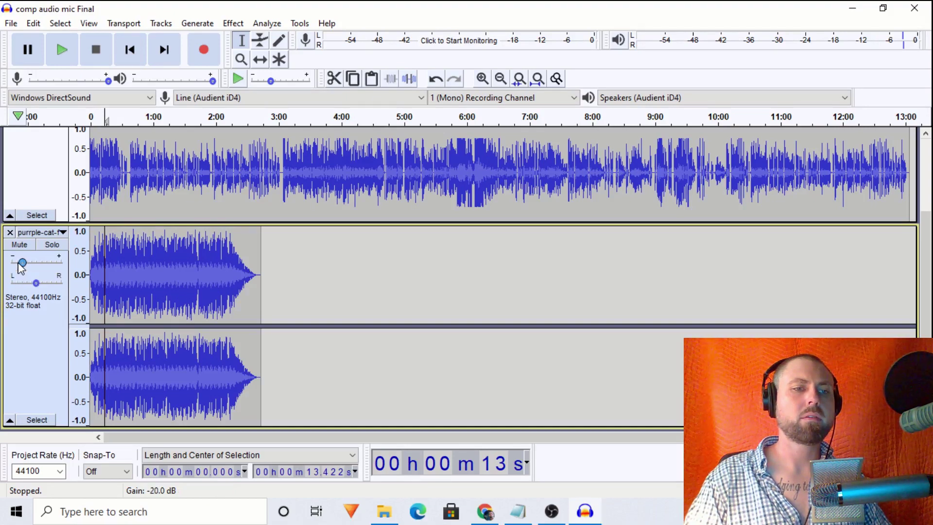
{"action": "key", "text": "space"}
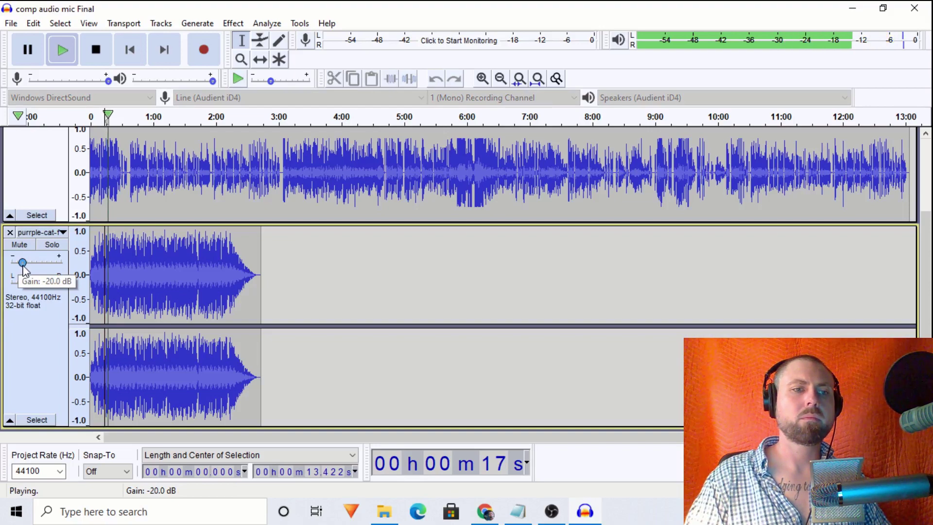
{"action": "key", "text": "space"}
{"action": "left_click_drag", "start_coordinate": [20, 266], "coordinate": [20, 266]}
{"action": "key", "text": "space"}
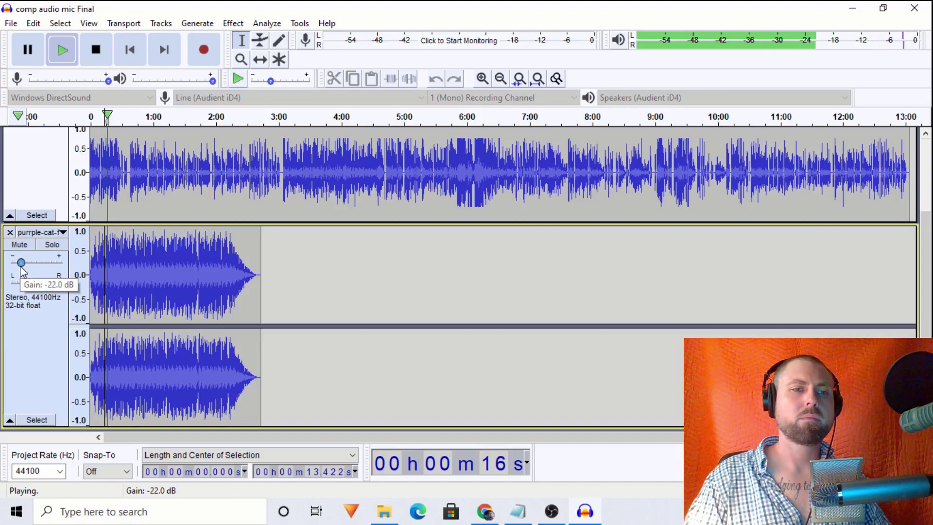
{"action": "left_click_drag", "start_coordinate": [22, 267], "coordinate": [18, 266]}
{"action": "mouse_move", "coordinate": [20, 270]}
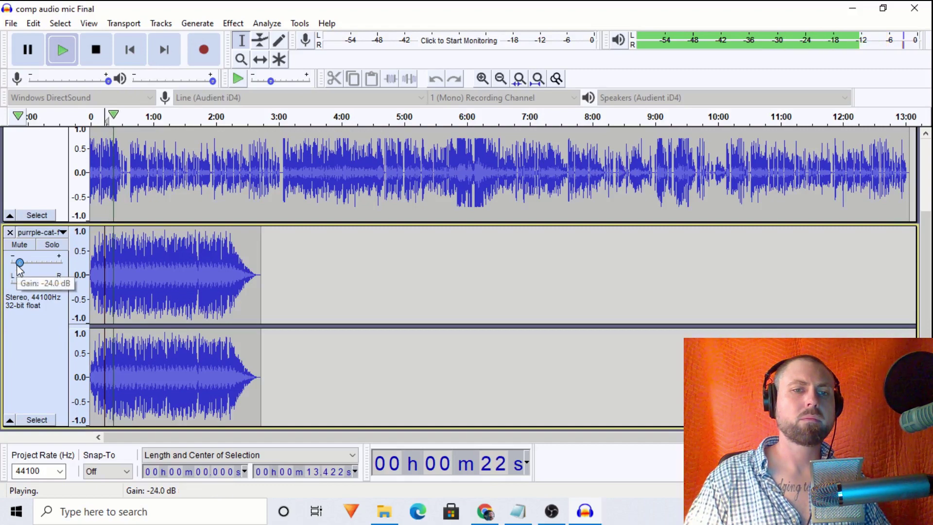
{"action": "key", "text": "space"}
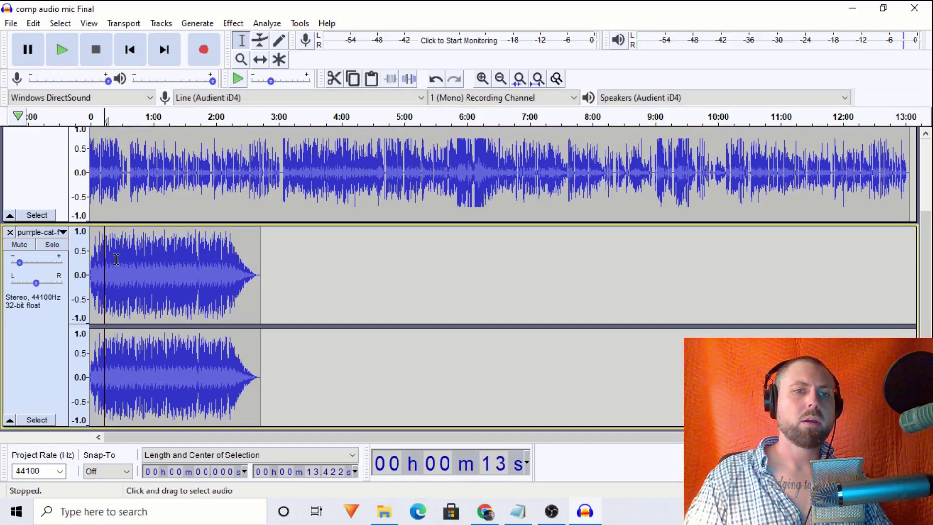
Step: Set the play position at about 37 seconds on the music waveform
{"action": "left_click", "coordinate": [128, 265]}
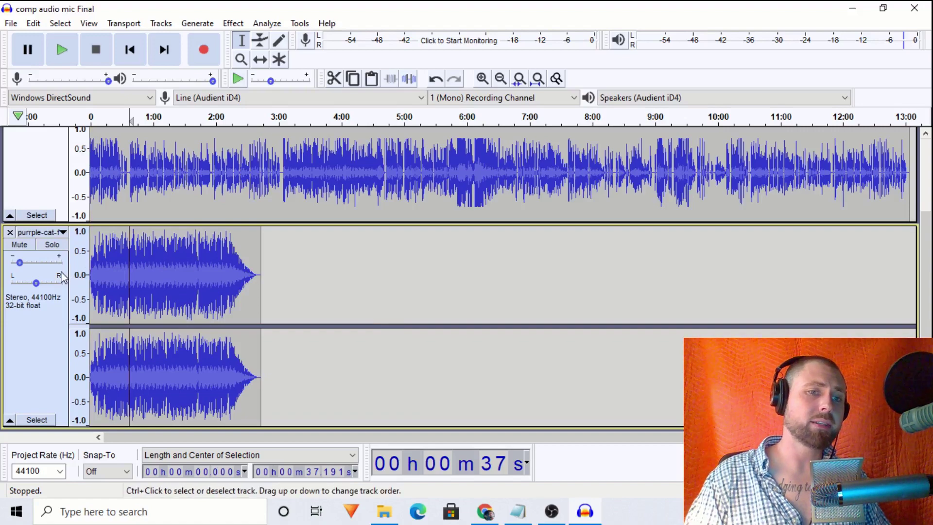
{"action": "mouse_move", "coordinate": [21, 267]}
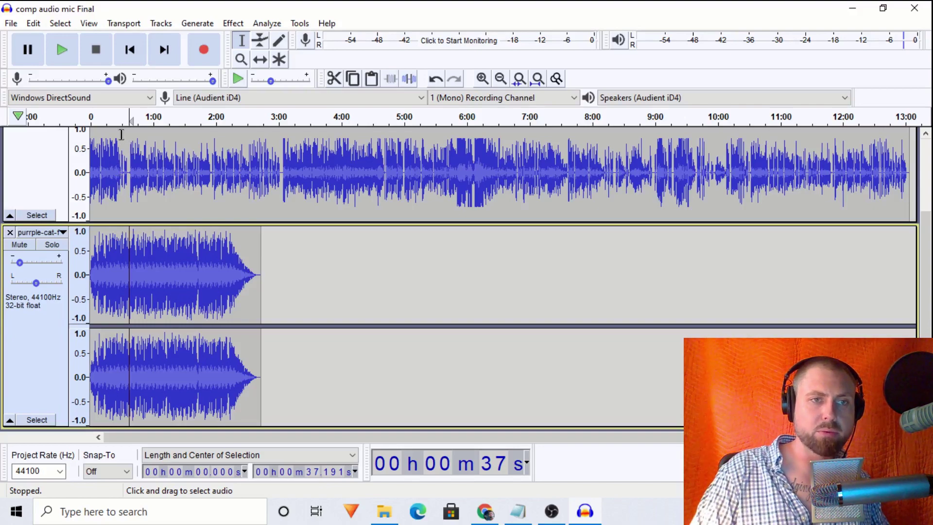
Step: Split the music clip at 30 seconds and delete everything after the split
{"action": "left_click", "coordinate": [482, 79]}
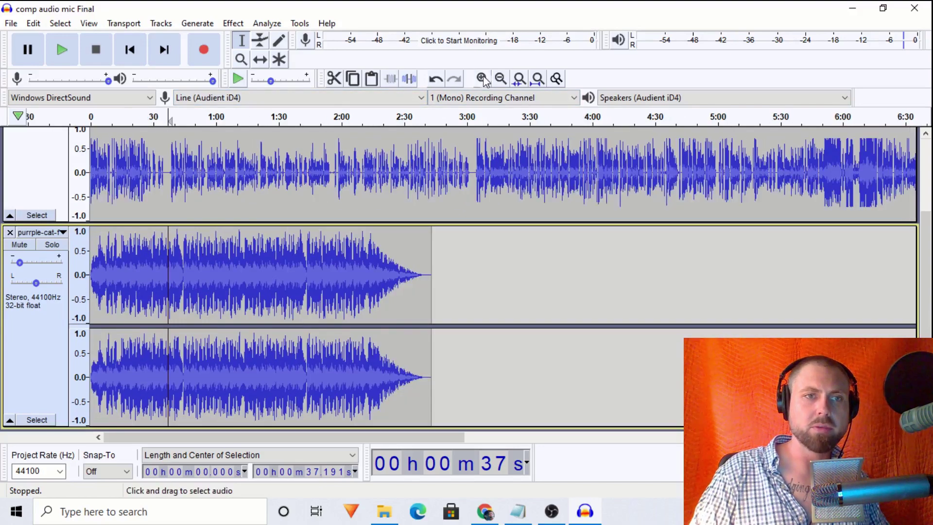
{"action": "left_click", "coordinate": [482, 79]}
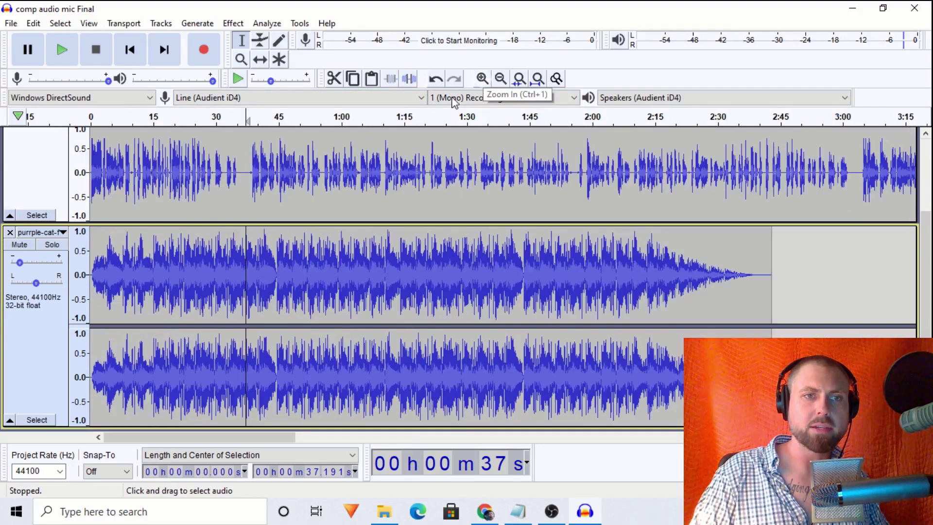
{"action": "left_click", "coordinate": [217, 258]}
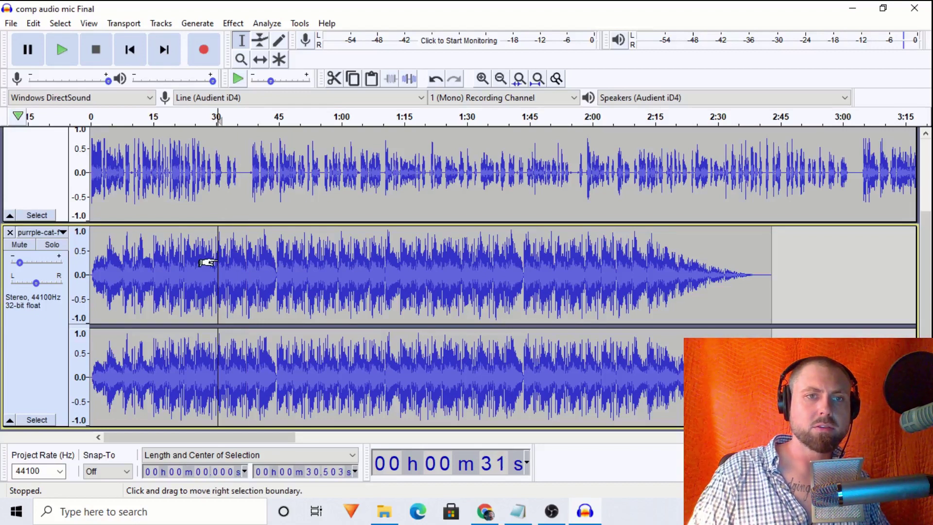
{"action": "left_click", "coordinate": [34, 24]}
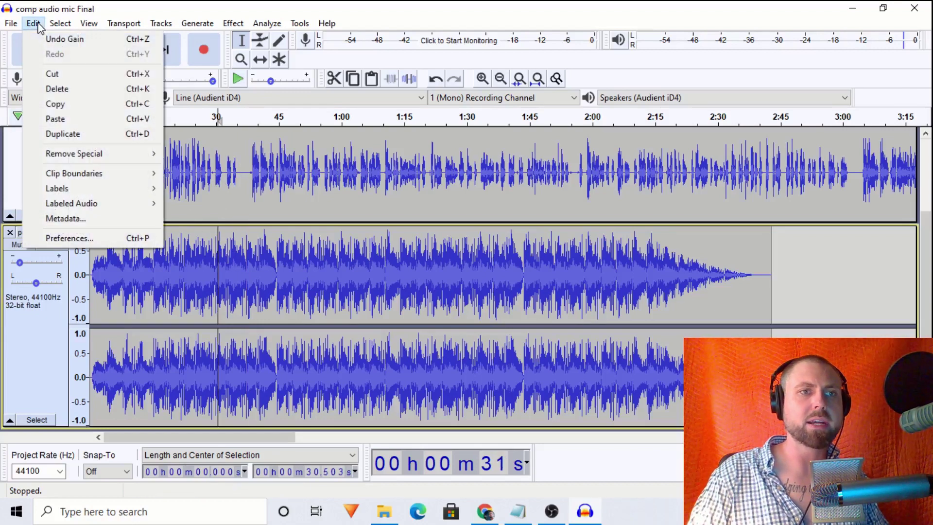
{"action": "mouse_move", "coordinate": [102, 178]}
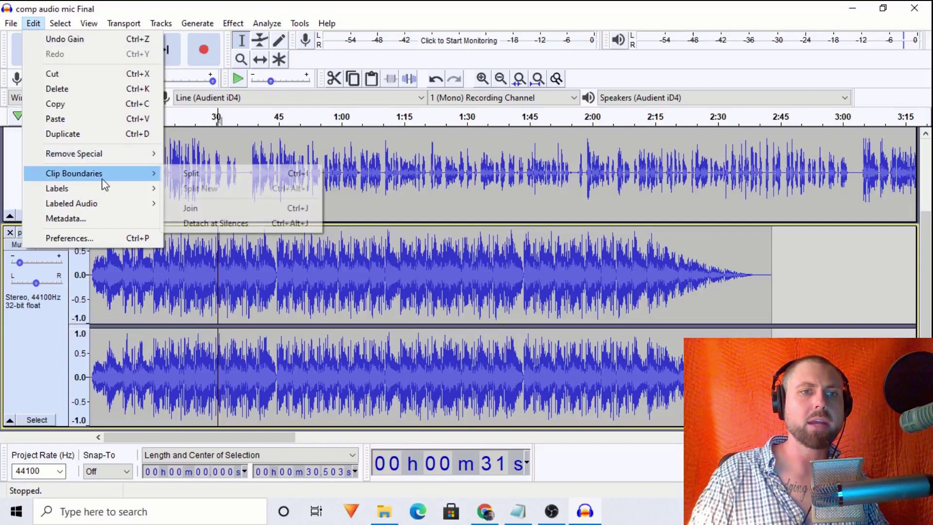
{"action": "left_click", "coordinate": [192, 179]}
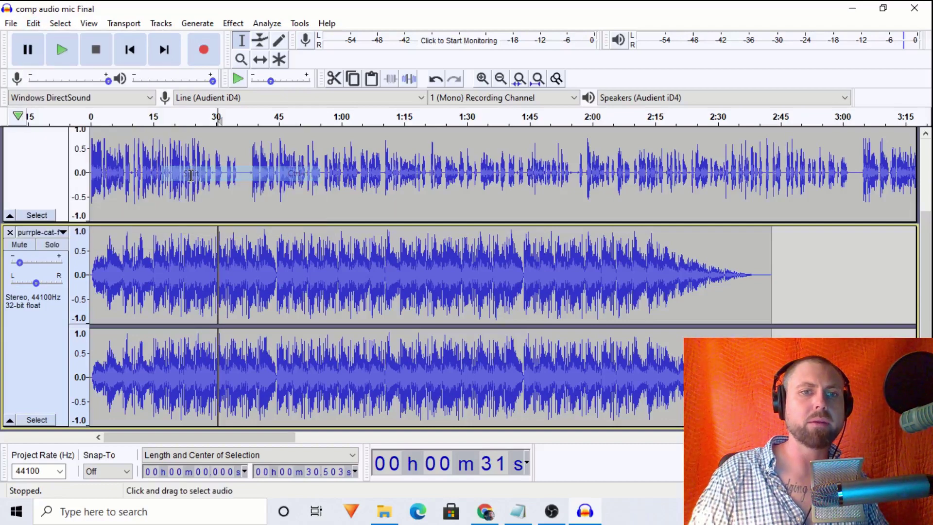
{"action": "double_click", "coordinate": [277, 290]}
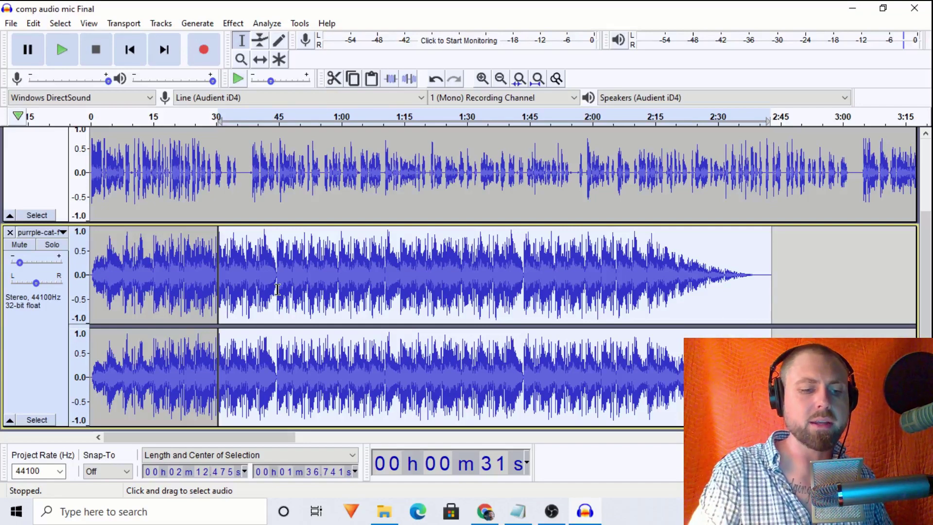
{"action": "key", "text": "Delete"}
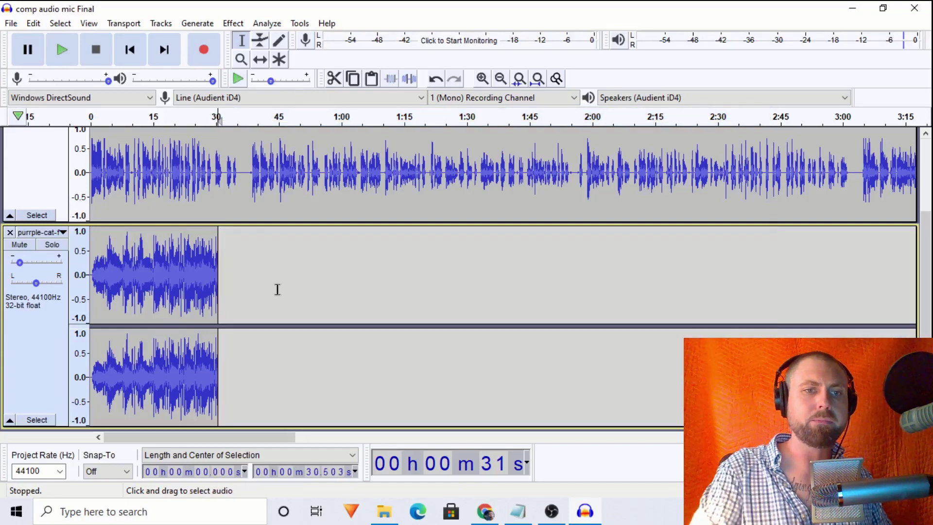
Step: Select the last several seconds leading up to the music's end
{"action": "left_click", "coordinate": [191, 269]}
{"action": "left_click_drag", "start_coordinate": [168, 267], "coordinate": [215, 282]}
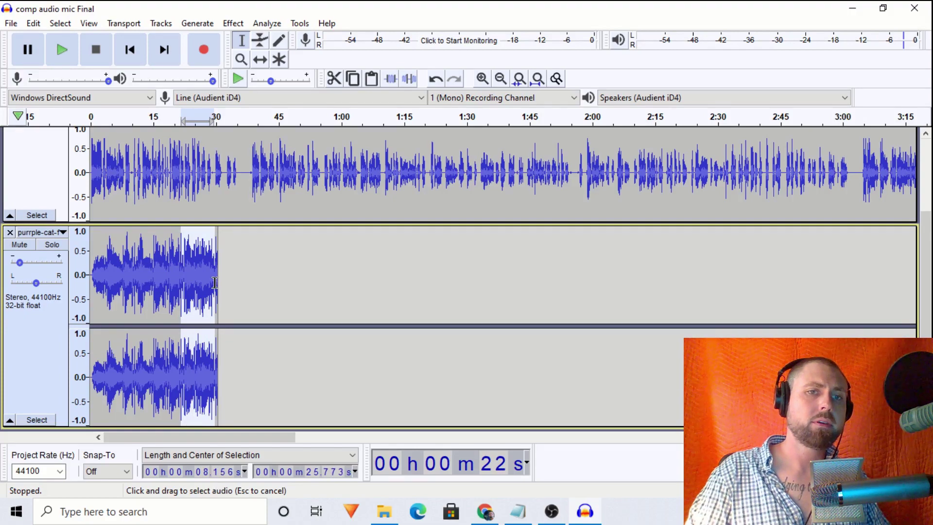
{"action": "left_click_drag", "start_coordinate": [215, 282], "coordinate": [219, 282]}
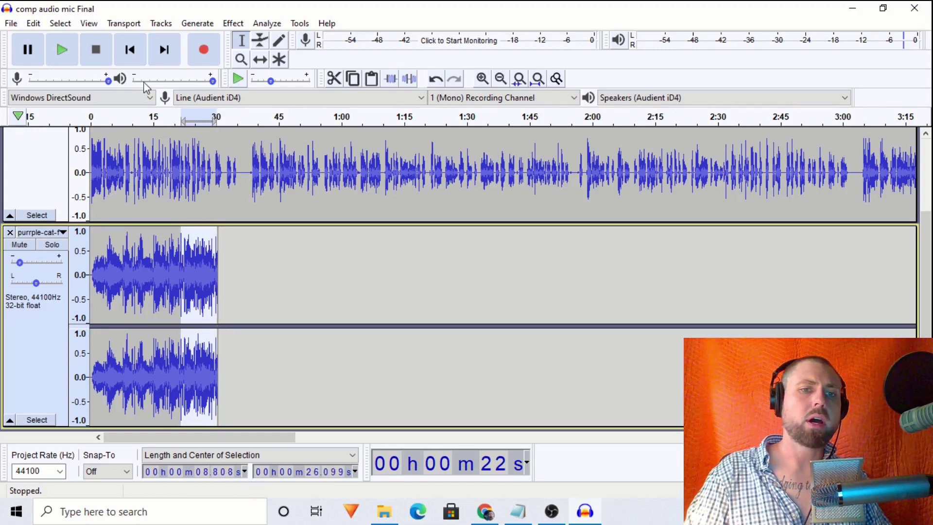
Step: Fade out the music's end and fade in its first 4.4 seconds
{"action": "left_click", "coordinate": [233, 23]}
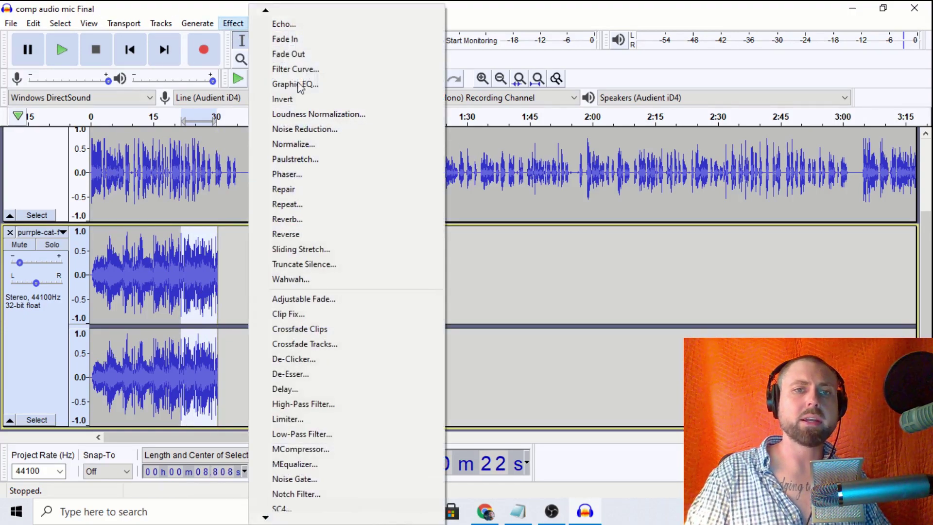
{"action": "left_click", "coordinate": [293, 54]}
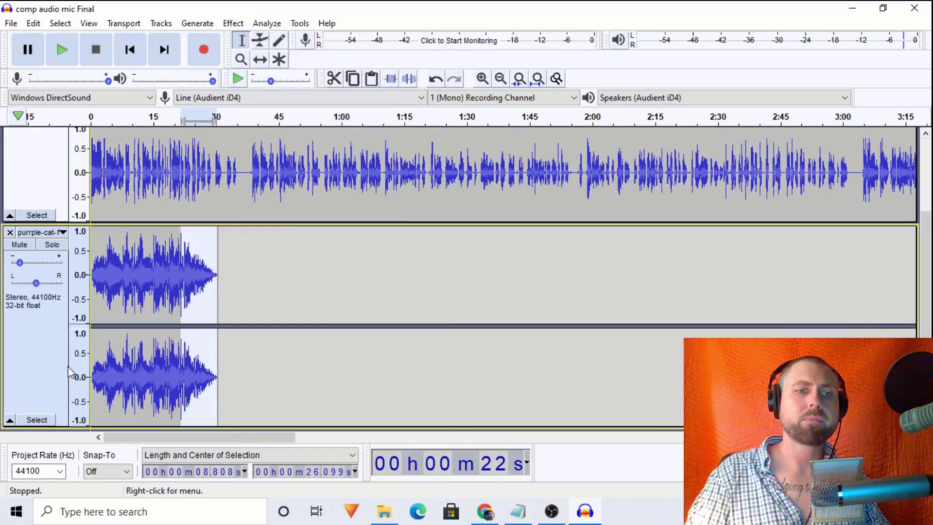
{"action": "left_click_drag", "start_coordinate": [108, 277], "coordinate": [90, 278]}
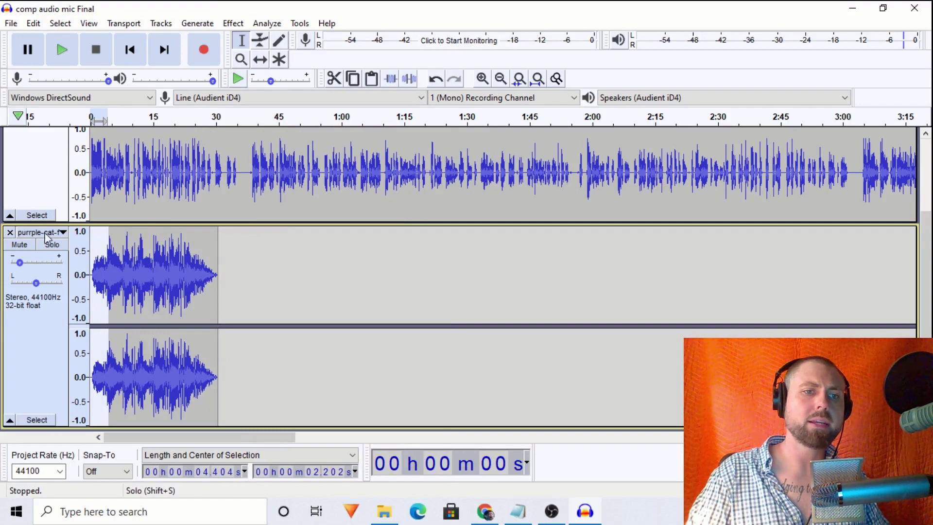
{"action": "left_click", "coordinate": [215, 24]}
{"action": "mouse_move", "coordinate": [229, 23]}
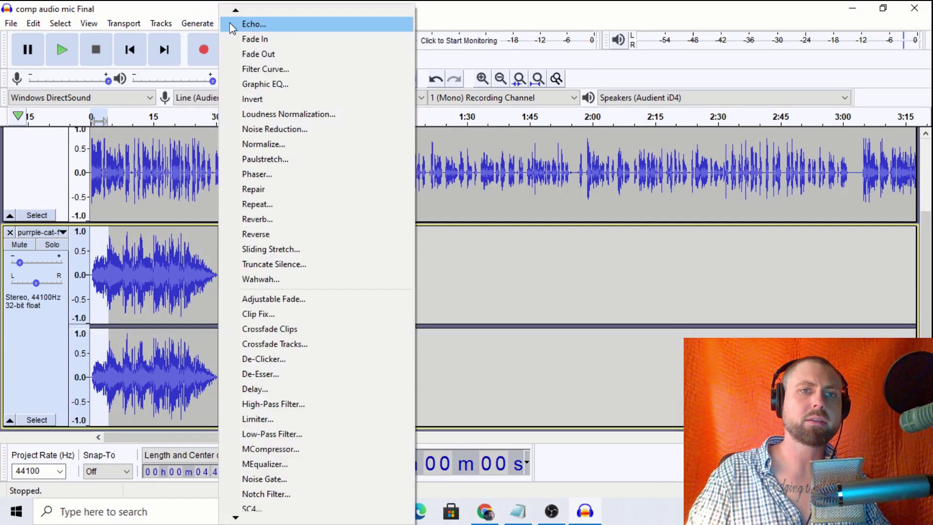
{"action": "left_click", "coordinate": [259, 38]}
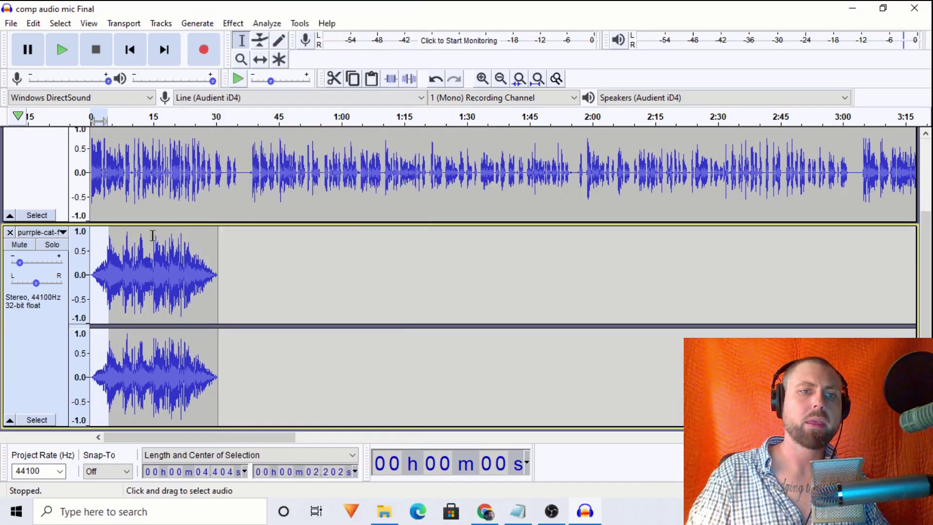
{"action": "scroll", "coordinate": [107, 214], "scroll_direction": "up", "scroll_amount": 2}
{"action": "double_click", "coordinate": [114, 197]}
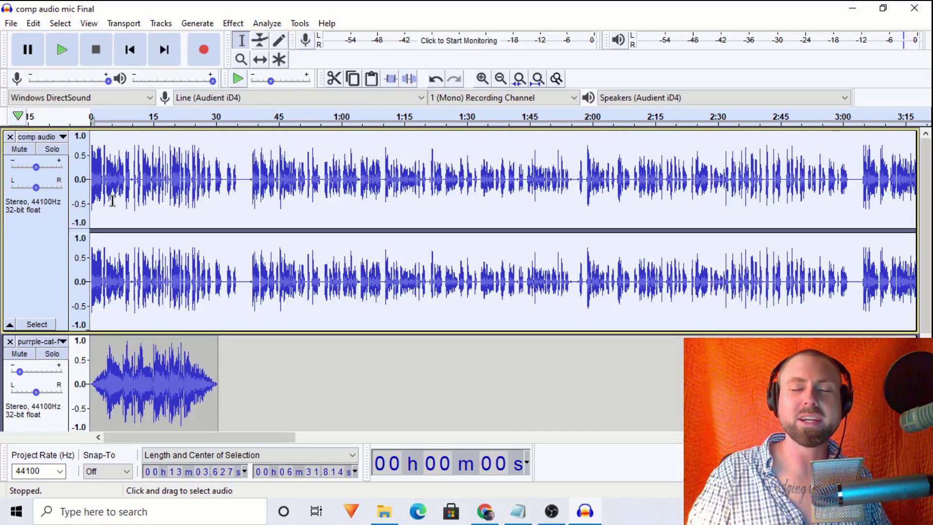
Step: Raise the music track's gain from -24 dB to -21 dB while playing back the mix
{"action": "key", "text": "space"}
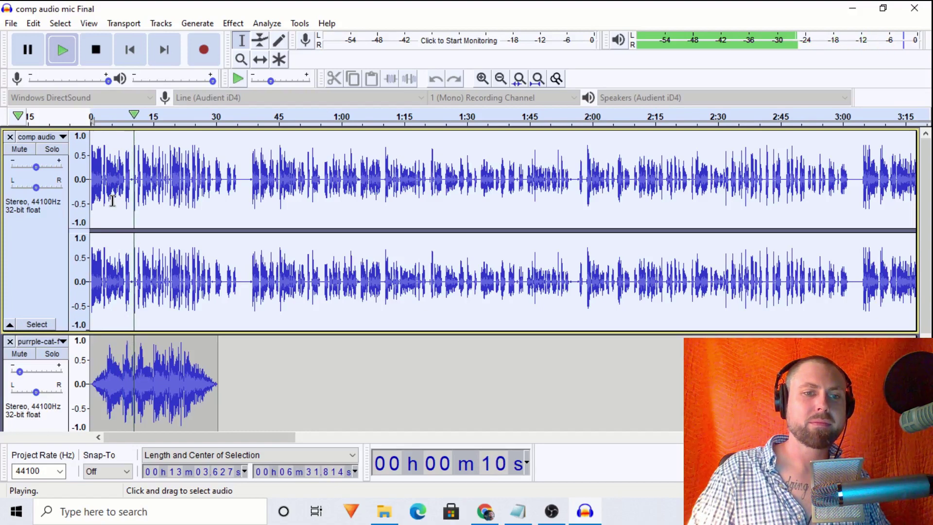
{"action": "left_click", "coordinate": [20, 372]}
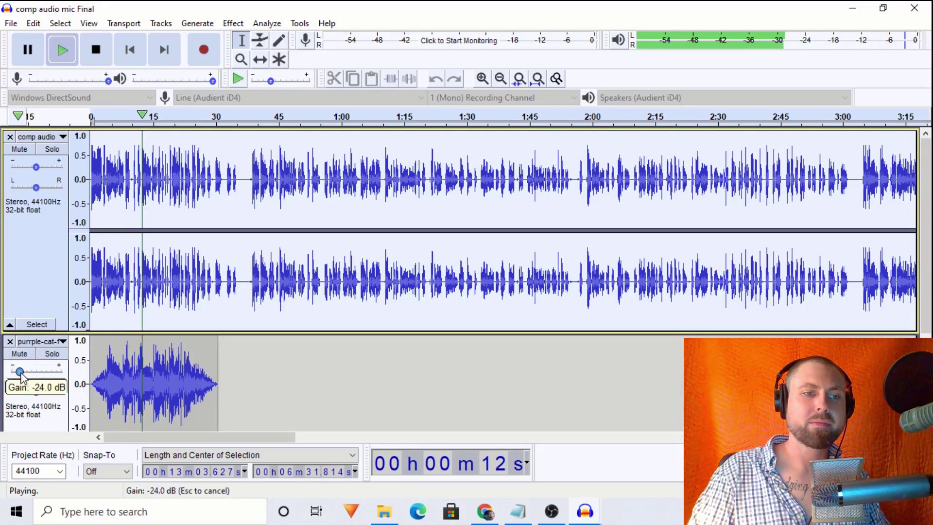
{"action": "left_click_drag", "start_coordinate": [22, 377], "coordinate": [24, 377]}
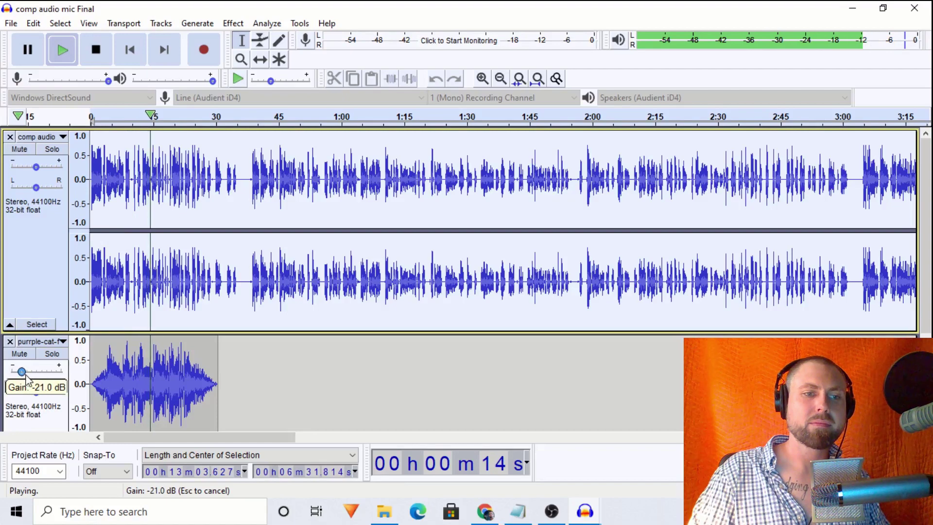
{"action": "scroll", "coordinate": [28, 380], "scroll_direction": "down", "scroll_amount": 3}
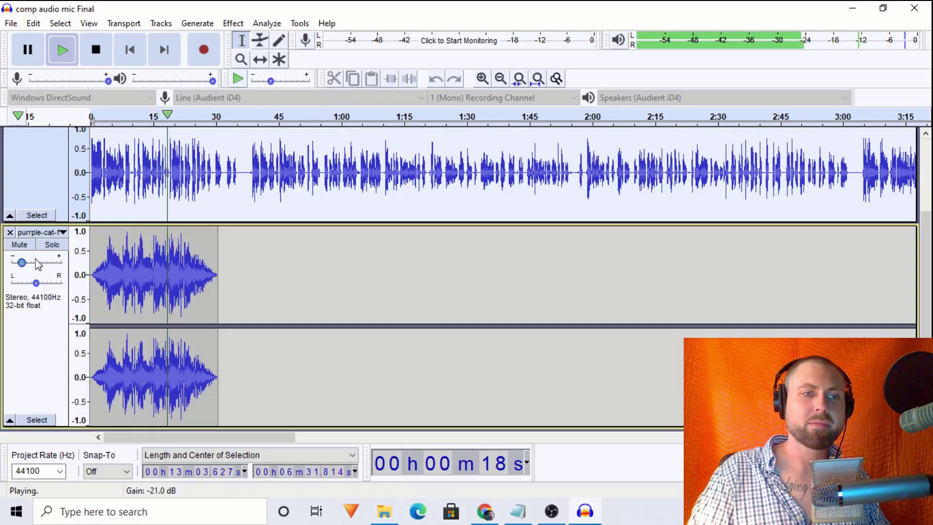
{"action": "key", "text": "space"}
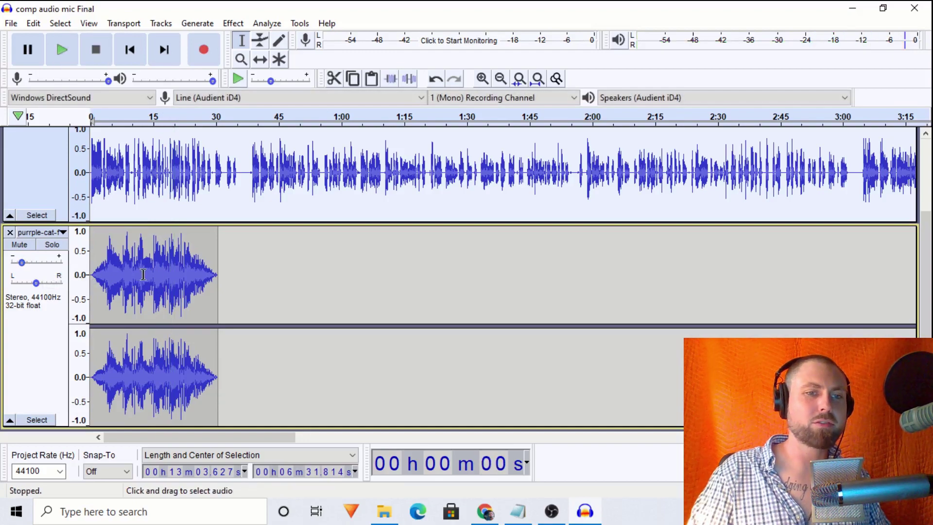
{"action": "left_click", "coordinate": [287, 114]}
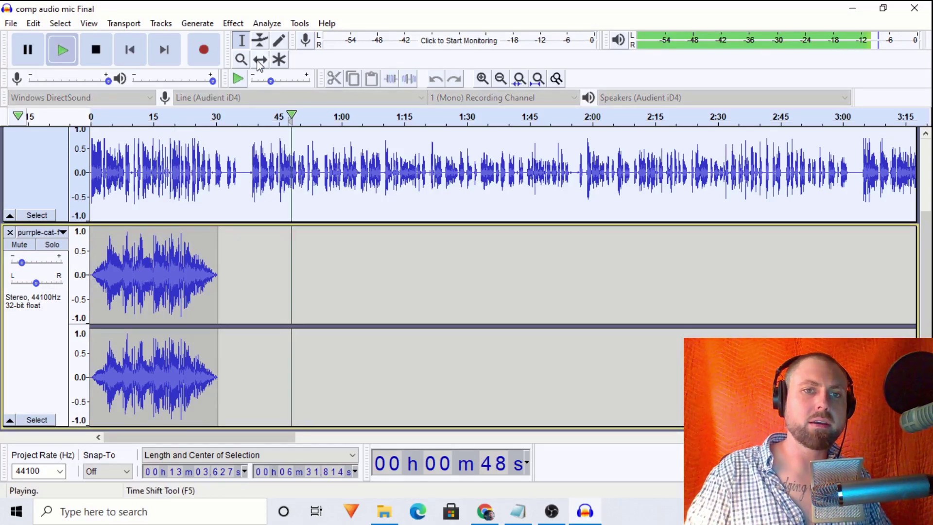
Step: Zoom into the timeline start and slide the music clip slightly earlier with the Time Shift tool
{"action": "key", "text": "space"}
{"action": "left_click", "coordinate": [261, 61]}
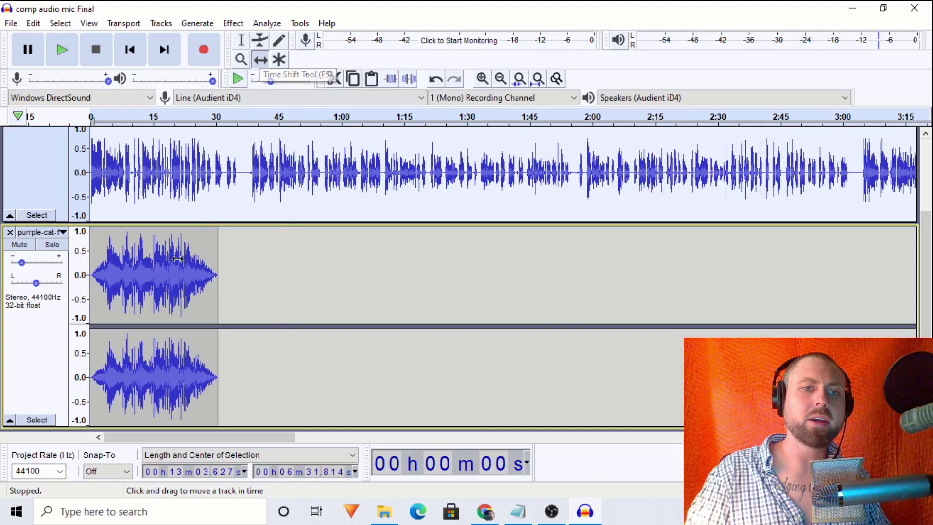
{"action": "left_click", "coordinate": [140, 291]}
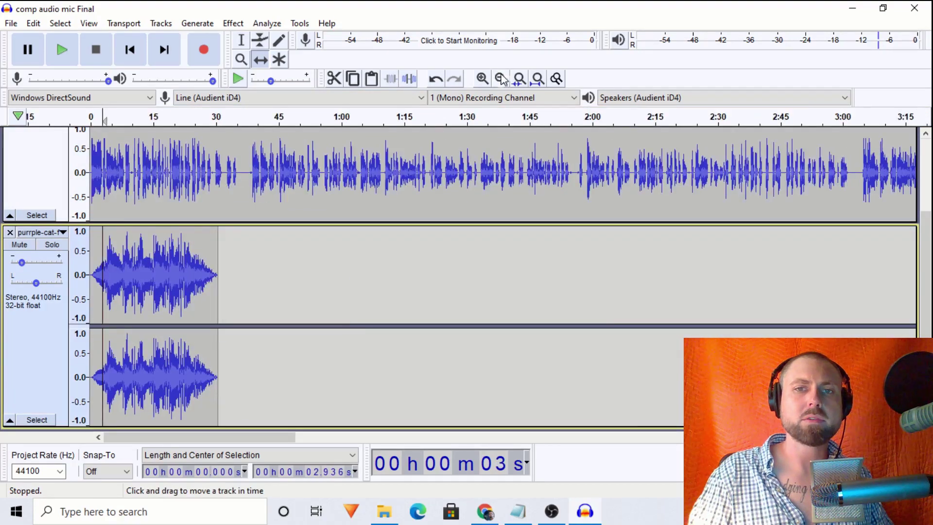
{"action": "left_click", "coordinate": [482, 79]}
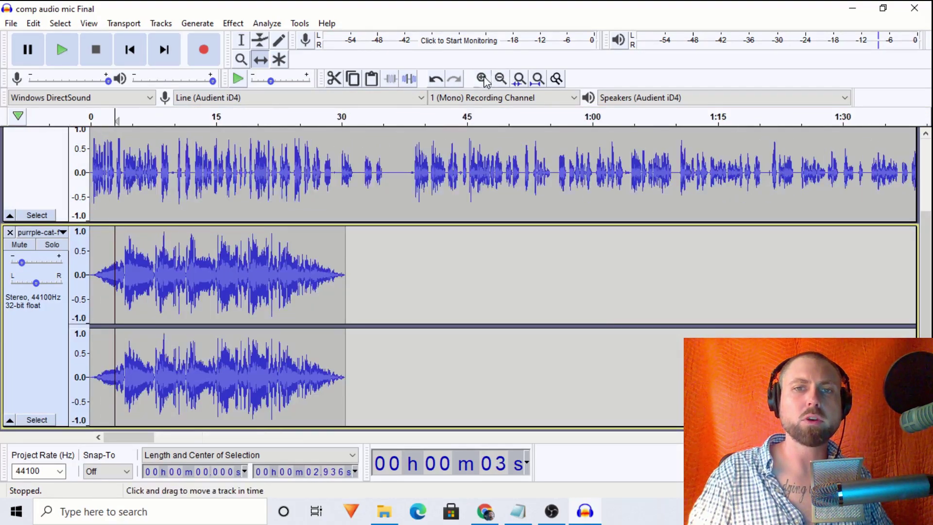
{"action": "left_click", "coordinate": [483, 80]}
{"action": "left_click", "coordinate": [484, 81]}
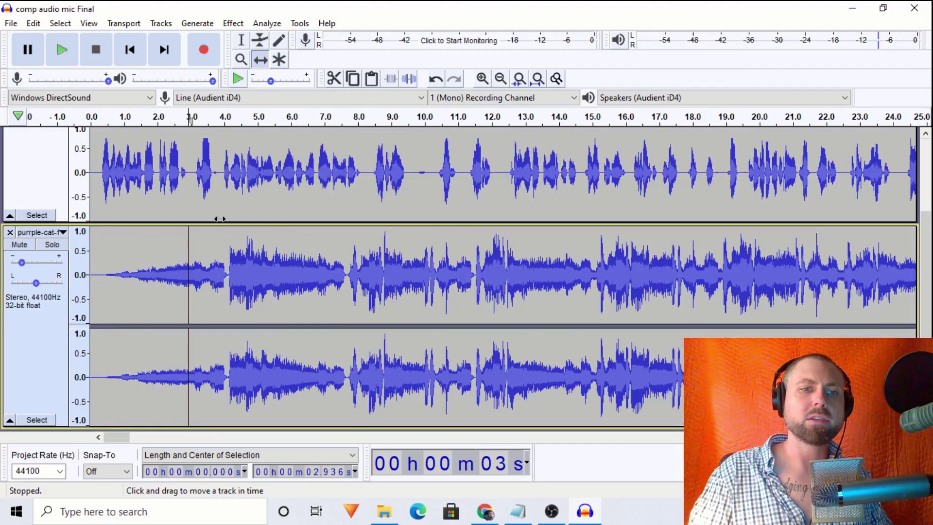
{"action": "left_click", "coordinate": [261, 61]}
{"action": "left_click_drag", "start_coordinate": [347, 289], "coordinate": [312, 290]}
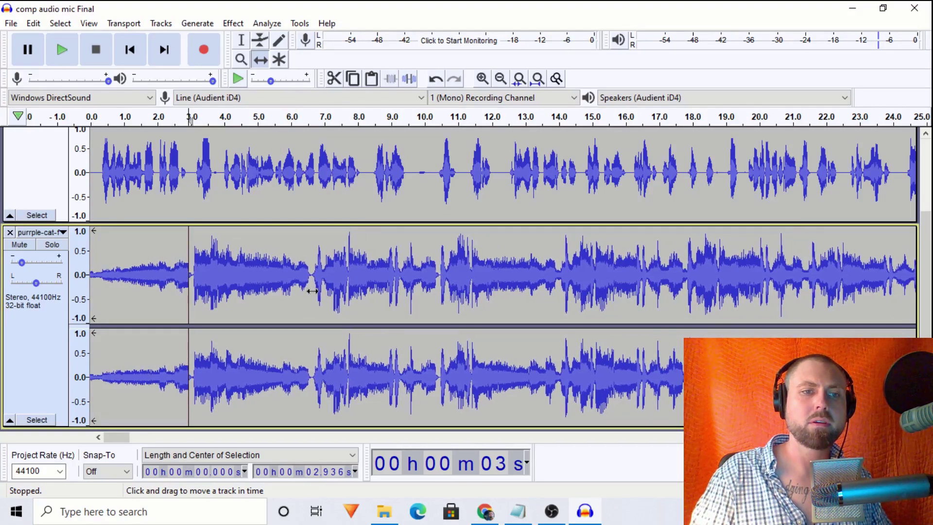
Step: Preview the new timing, then select the voice clip and play the mix from the start
{"action": "key", "text": "space"}
{"action": "key", "text": "space"}
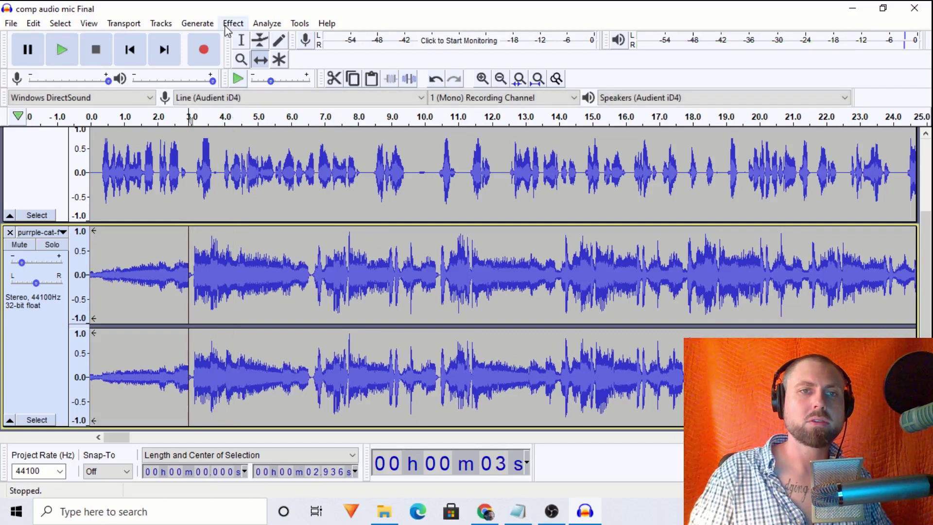
{"action": "left_click", "coordinate": [241, 41]}
{"action": "scroll", "coordinate": [115, 199], "scroll_direction": "up", "scroll_amount": 3}
{"action": "double_click", "coordinate": [115, 199]}
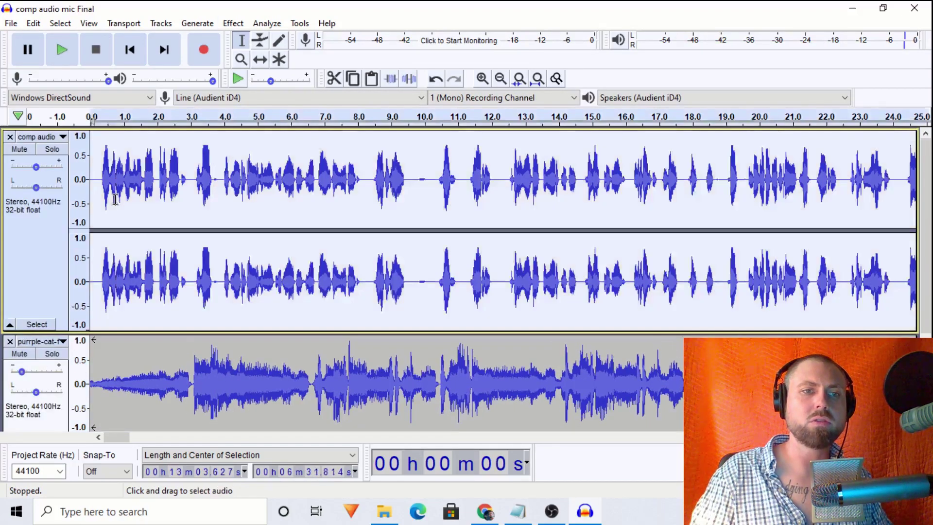
{"action": "key", "text": "space"}
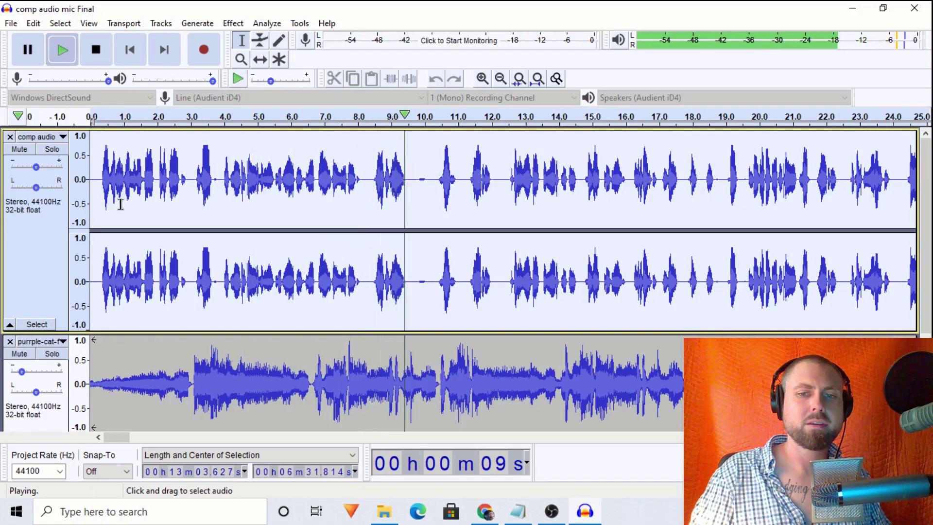
{"action": "left_click", "coordinate": [96, 49]}
{"action": "left_click", "coordinate": [500, 78]}
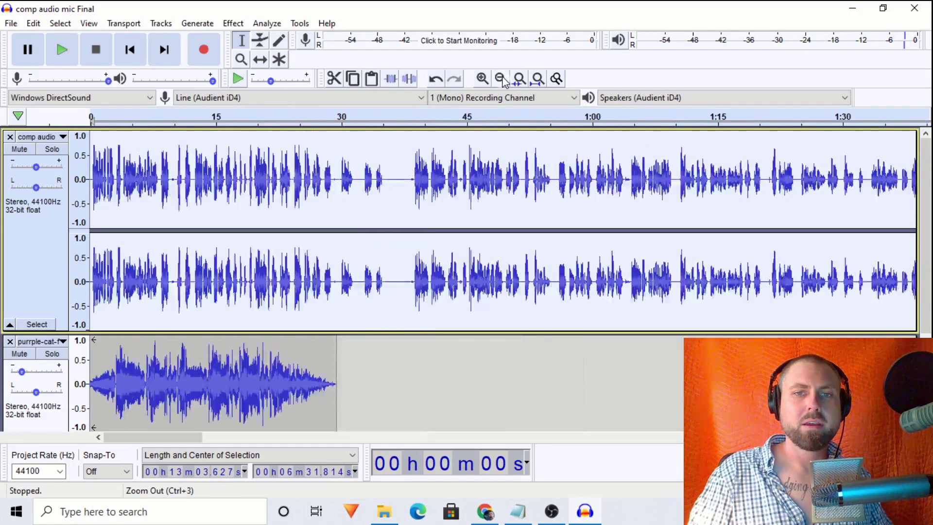
{"action": "left_click", "coordinate": [286, 376]}
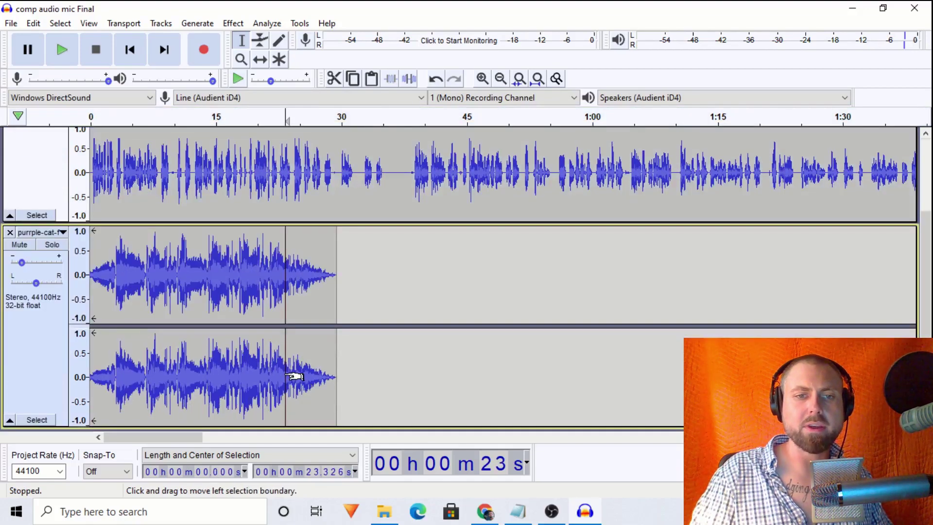
{"action": "key", "text": "space"}
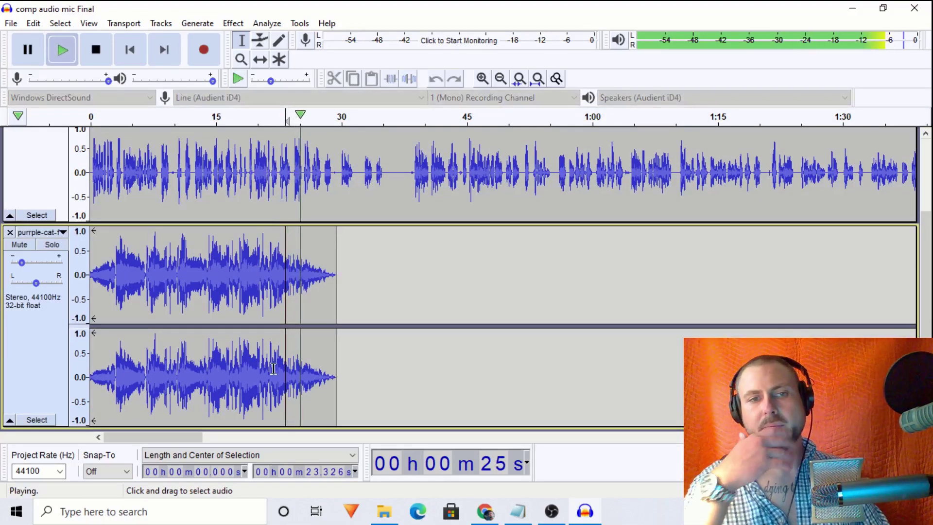
{"action": "key", "text": "space"}
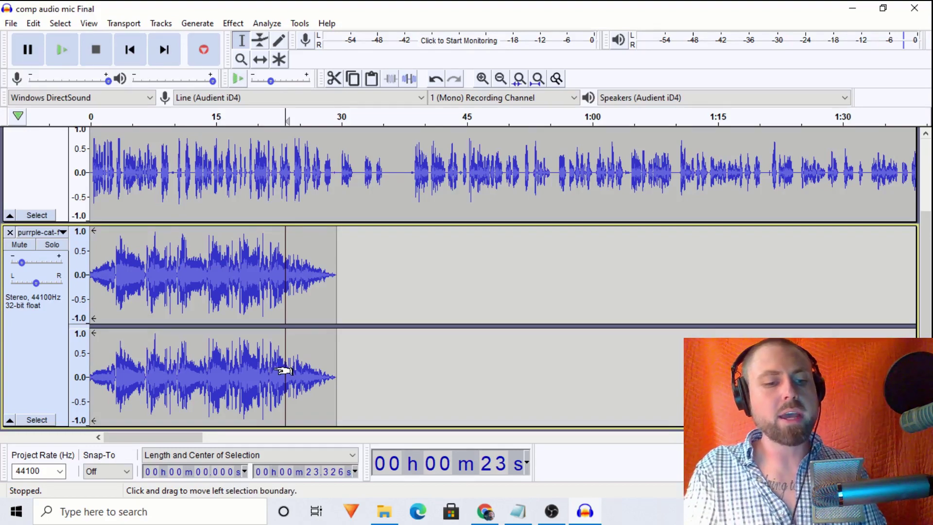
Step: Export the mix to the Desktop as an MP3, accepting the stereo mixdown warning
{"action": "key", "text": "ctrl+shift+e"}
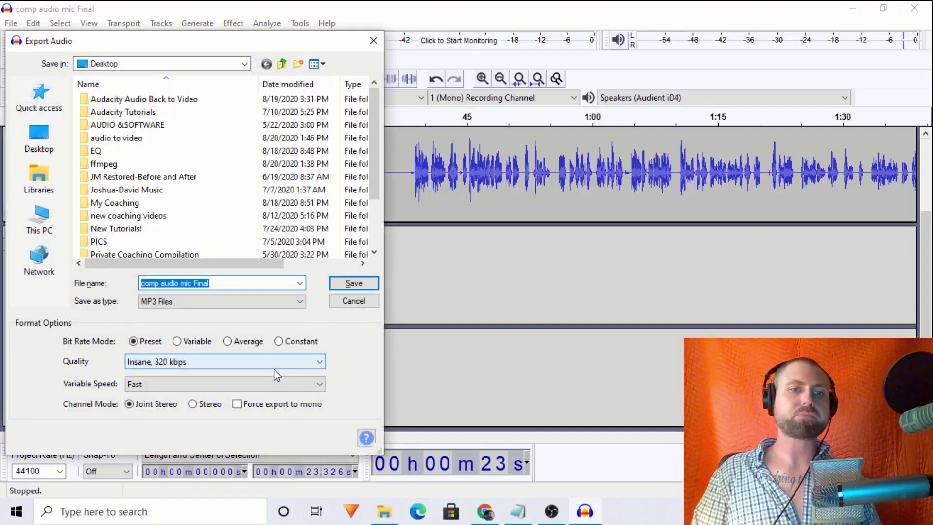
{"action": "key", "text": "End"}
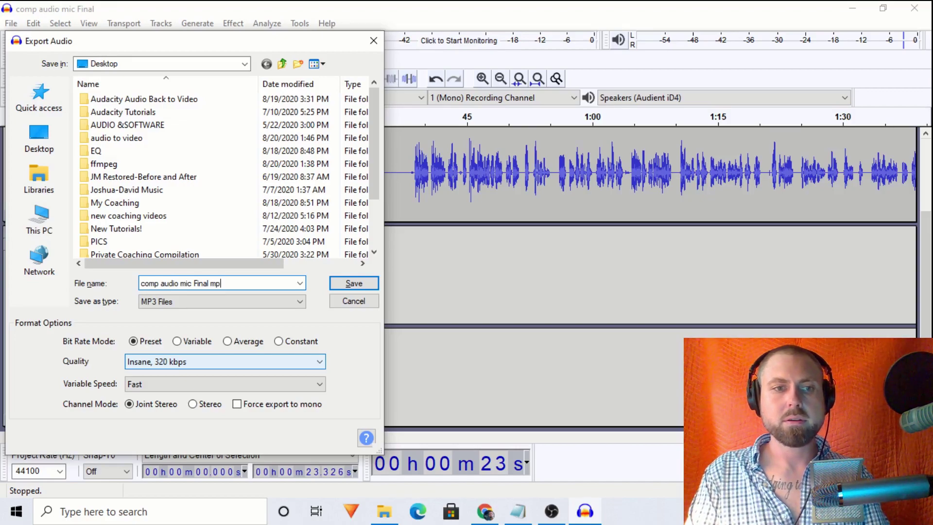
{"action": "type", "text": ".mp3"}
{"action": "key", "text": "Return"}
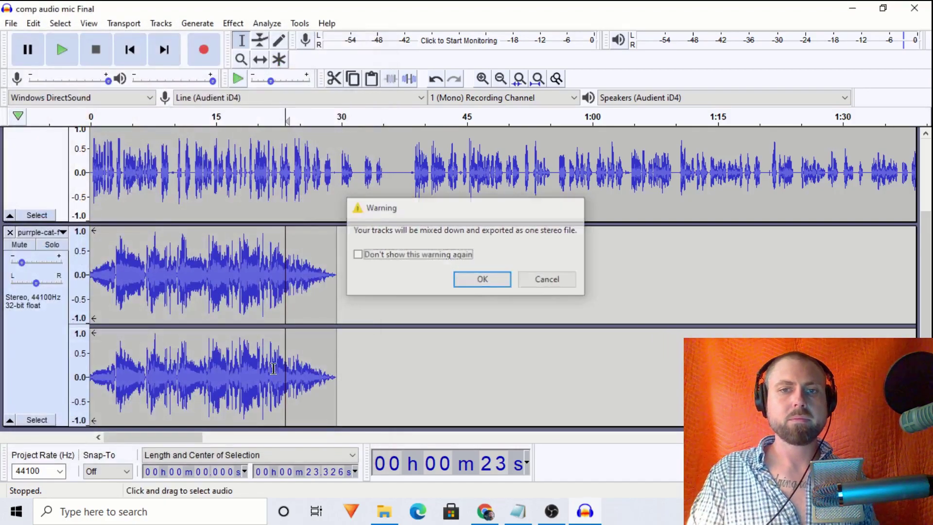
{"action": "key", "text": "Return"}
{"action": "key", "text": "Return"}
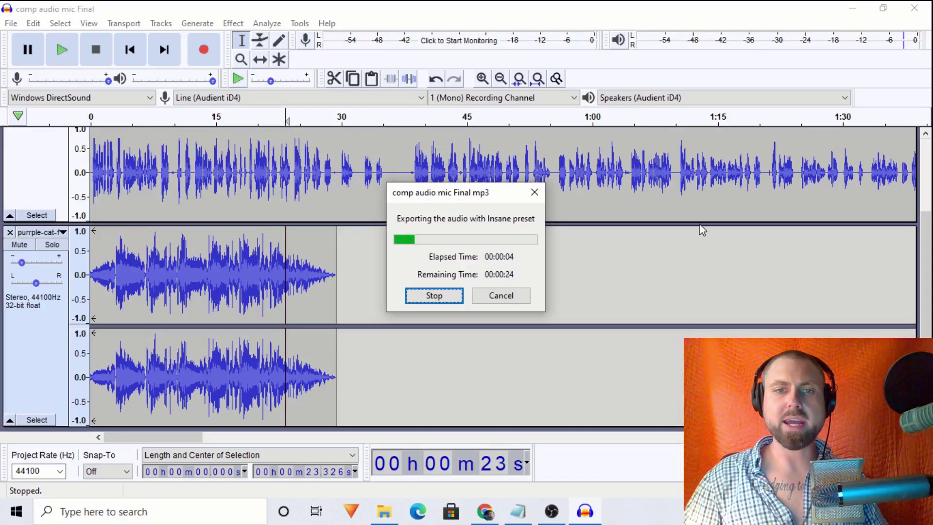
Step: Launch HitFilm Express and dismiss the Recovered Projects prompt
{"action": "left_click", "coordinate": [352, 513]}
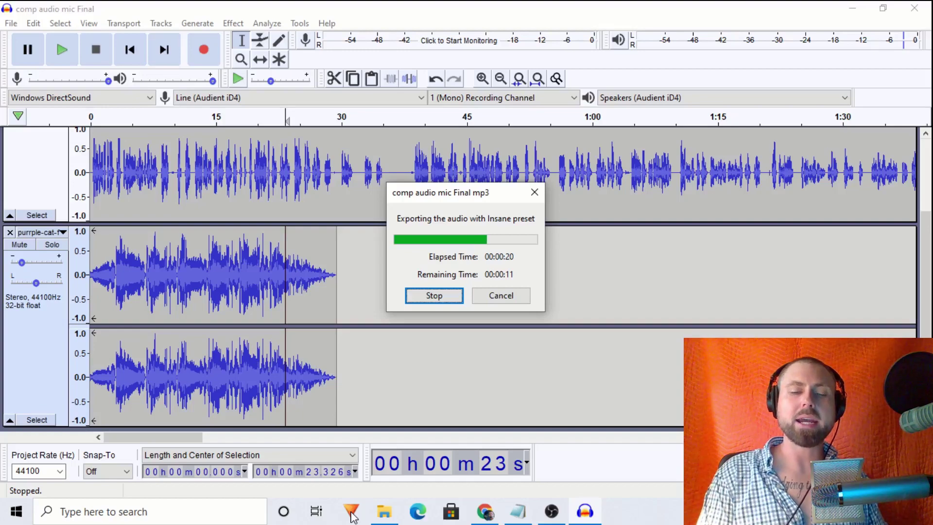
{"action": "left_click", "coordinate": [351, 511]}
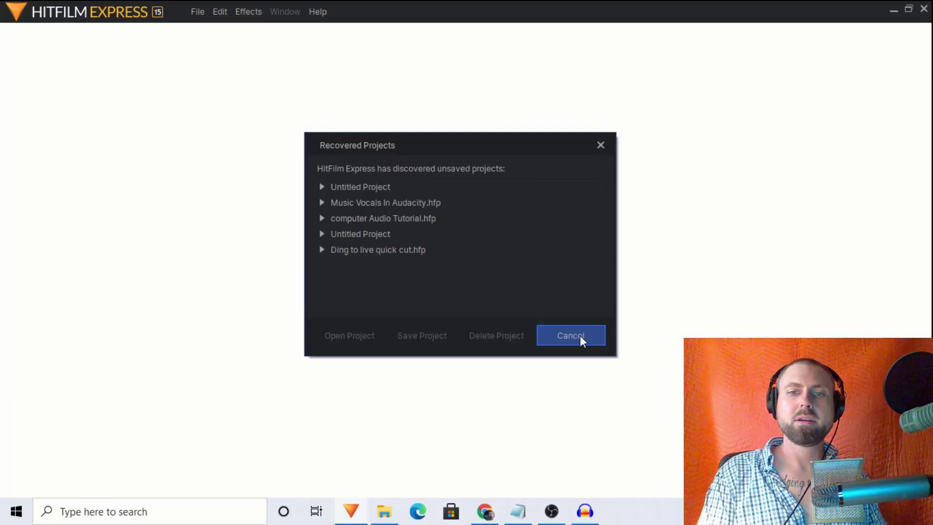
{"action": "left_click", "coordinate": [579, 335]}
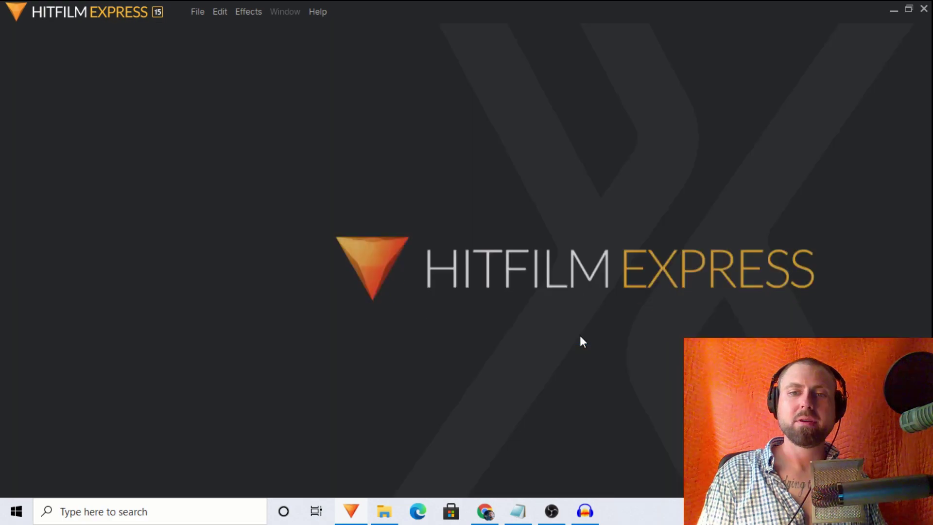